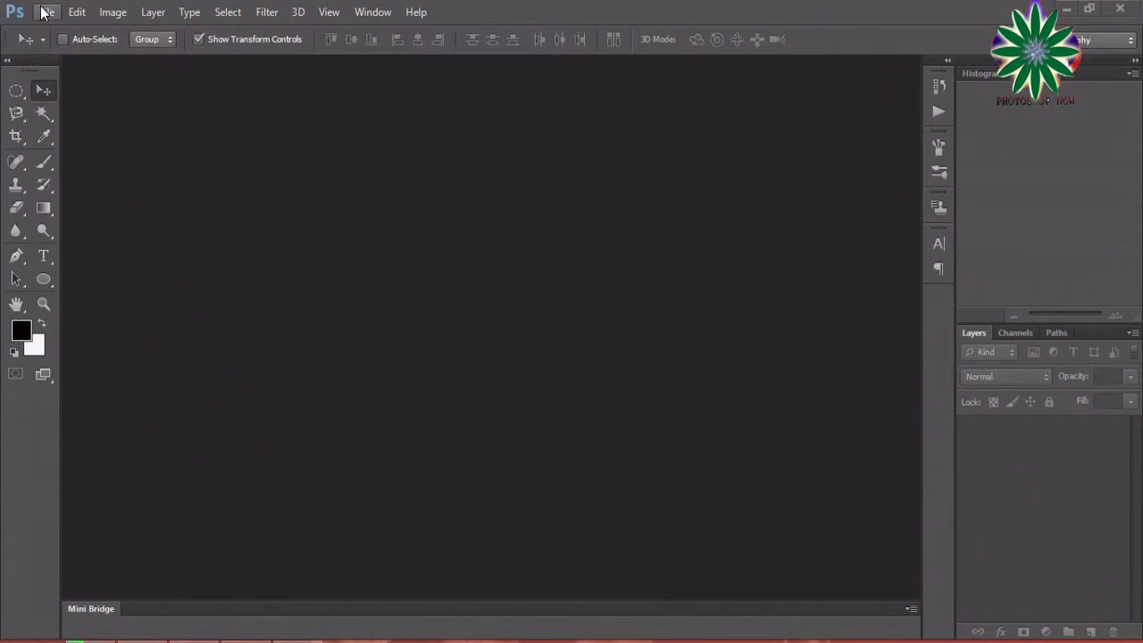
pyautogui.click(46, 12)
pyautogui.click(64, 48)
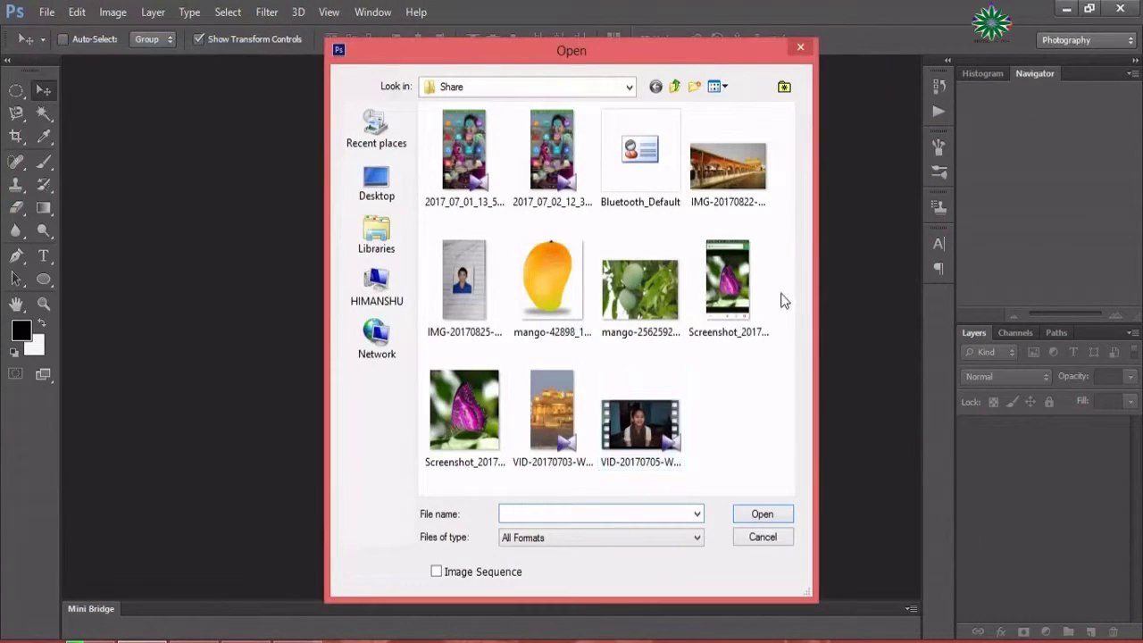
pyautogui.doubleClick(478, 420)
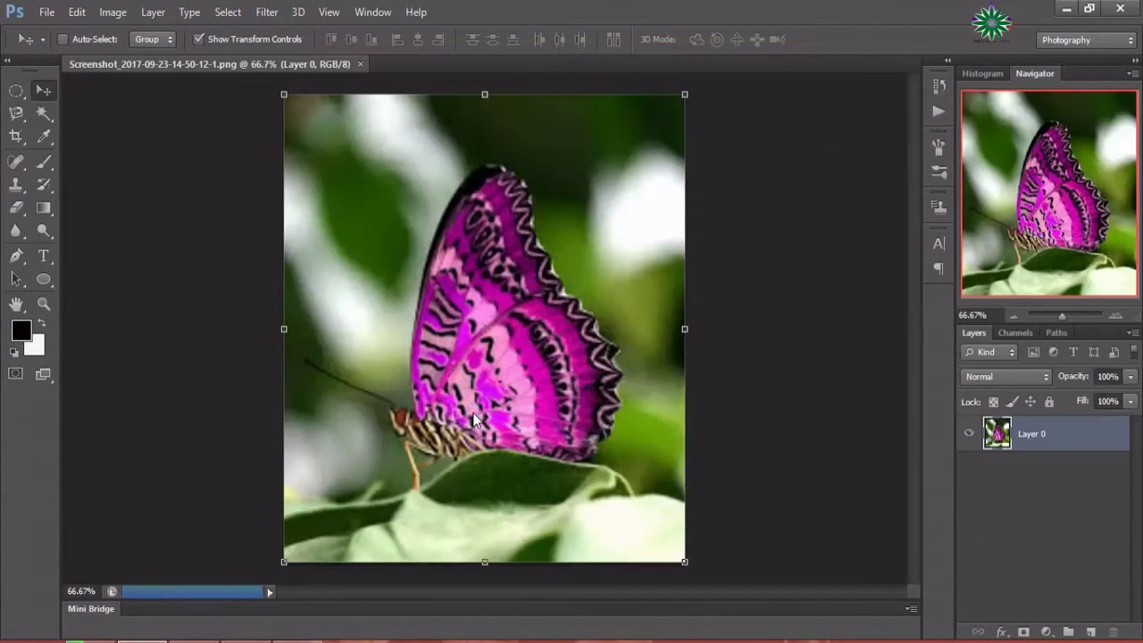
# Open sakura-2152080_960_720.jpg from the G: drive's SUINNY CC folder.
pyautogui.click(46, 12)
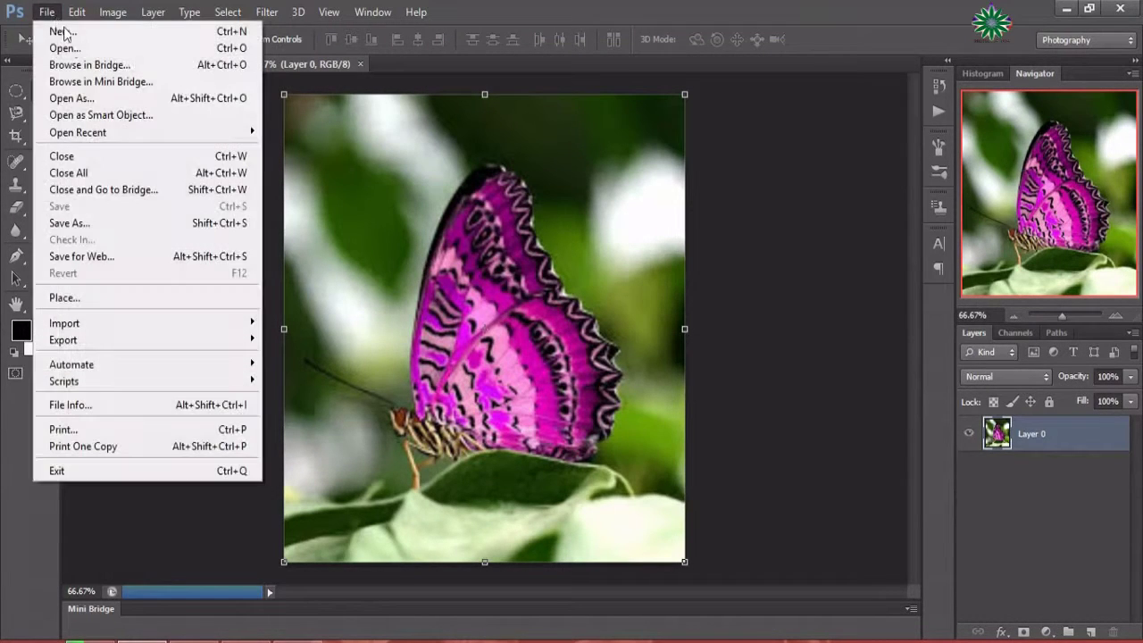
pyautogui.click(71, 50)
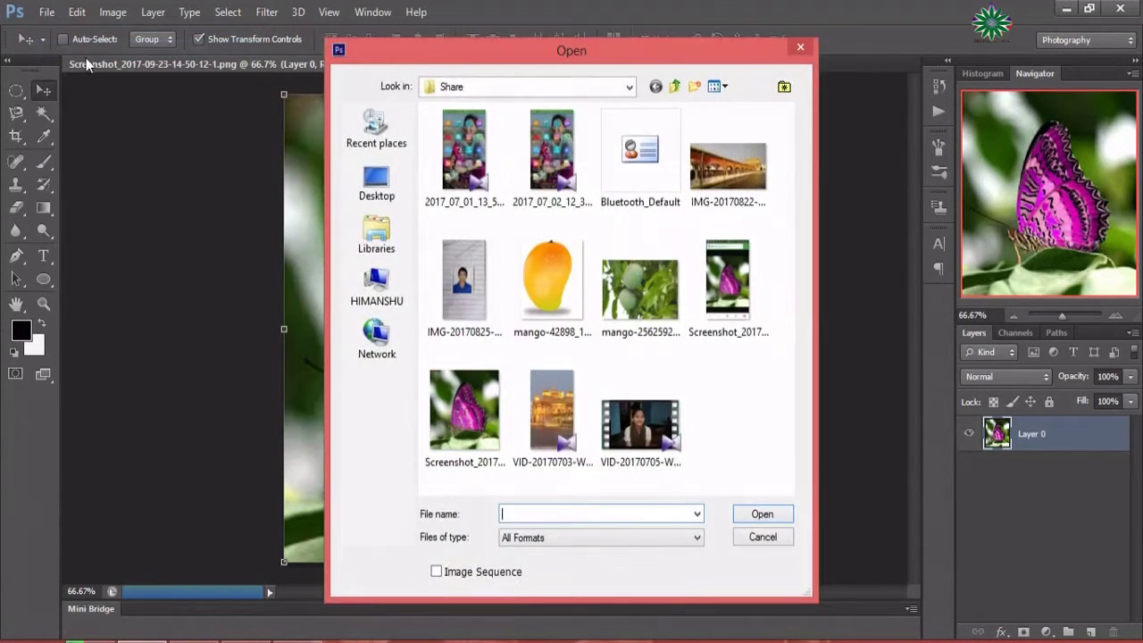
pyautogui.click(376, 300)
pyautogui.doubleClick(536, 344)
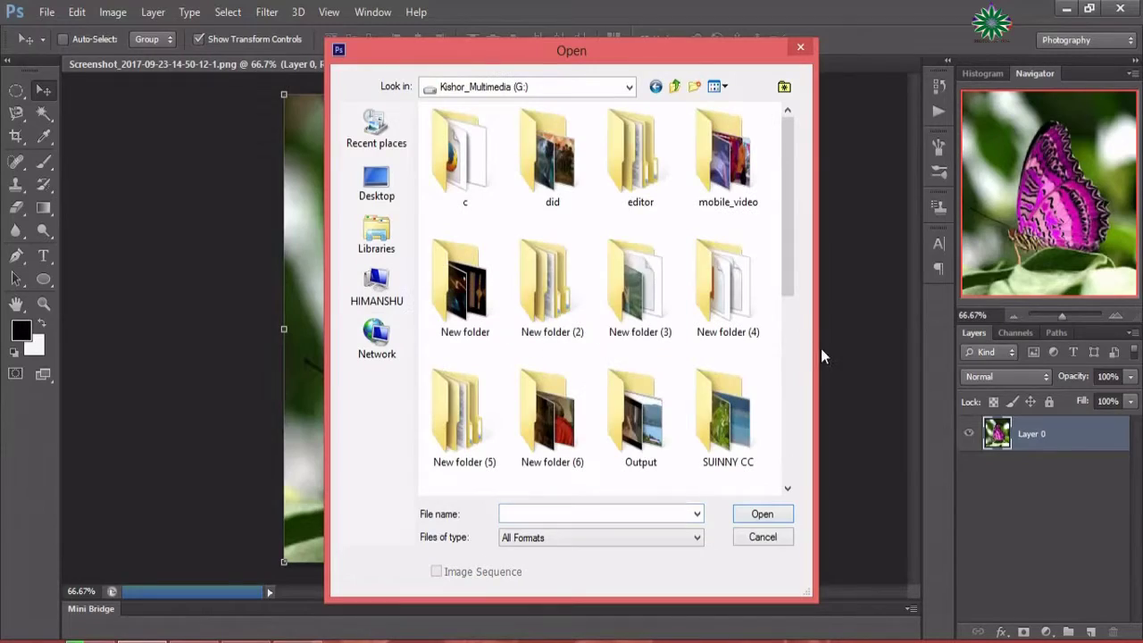
pyautogui.doubleClick(732, 426)
pyautogui.scroll(-3, 782, 454)
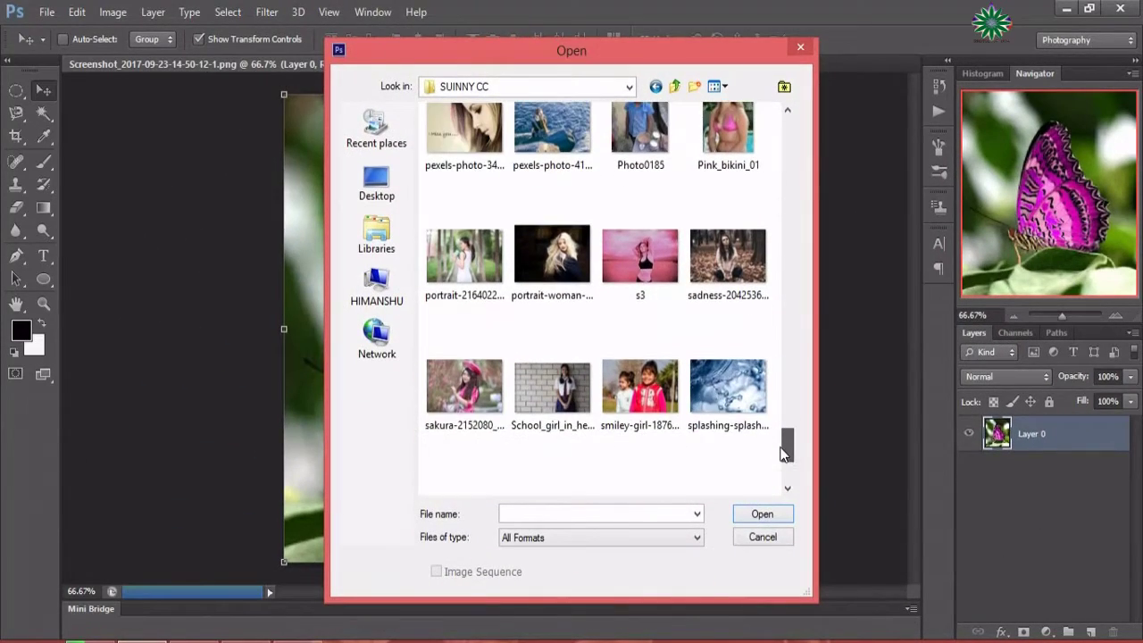
pyautogui.scroll(-1, 783, 453)
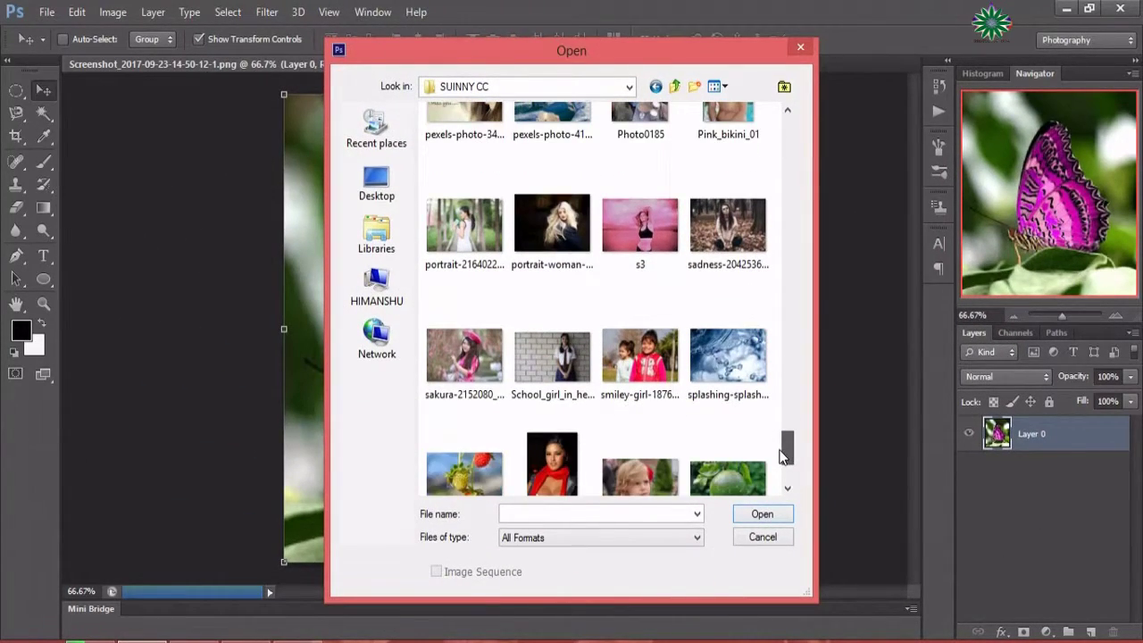
pyautogui.doubleClick(451, 376)
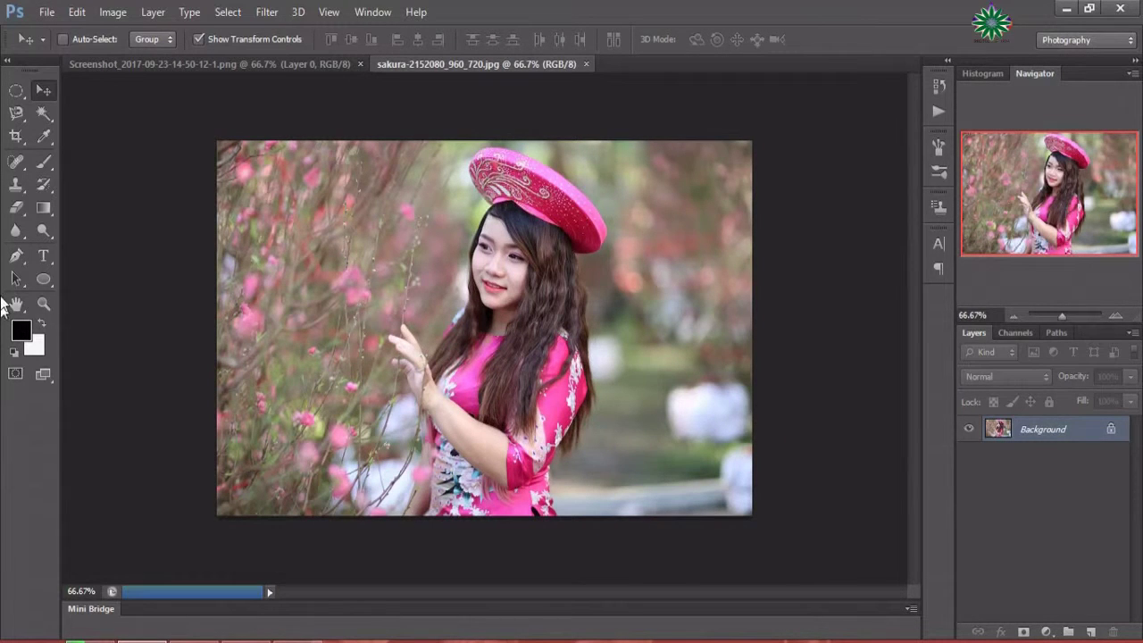
# Zoom the portrait to 100% and duplicate its Background layer.
pyautogui.click(44, 304)
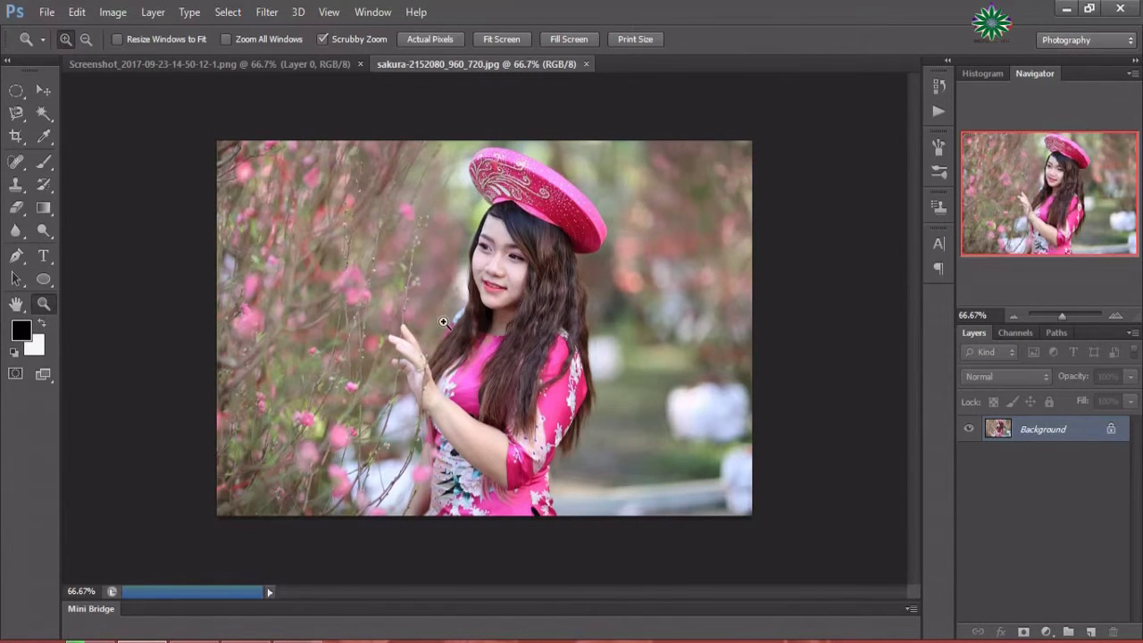
pyautogui.click(444, 322)
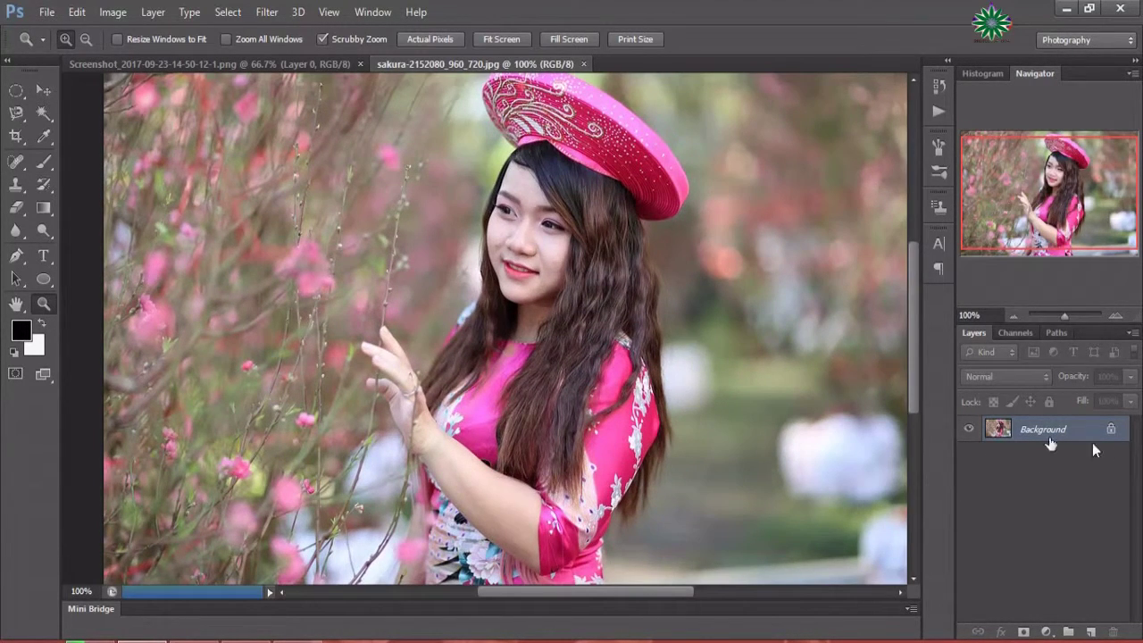
pyautogui.moveTo(1086, 429); pyautogui.dragTo(1099, 632)
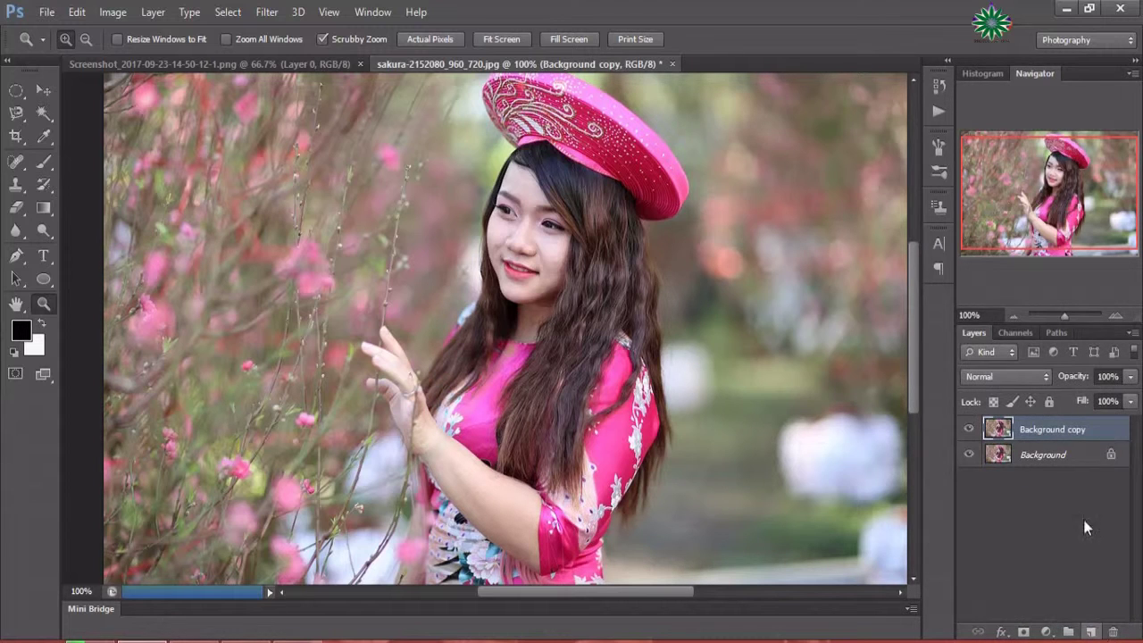
pyautogui.click(1046, 631)
# Add a Solid Color fill layer in pink e91e61.
pyautogui.click(1051, 250)
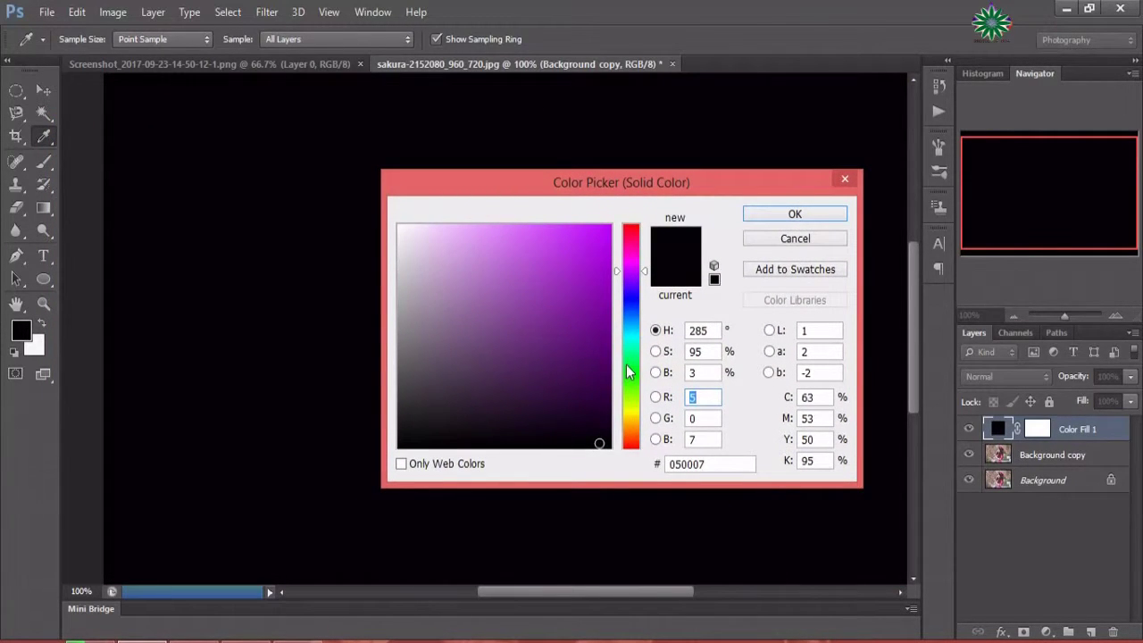
pyautogui.click(632, 237)
pyautogui.click(583, 244)
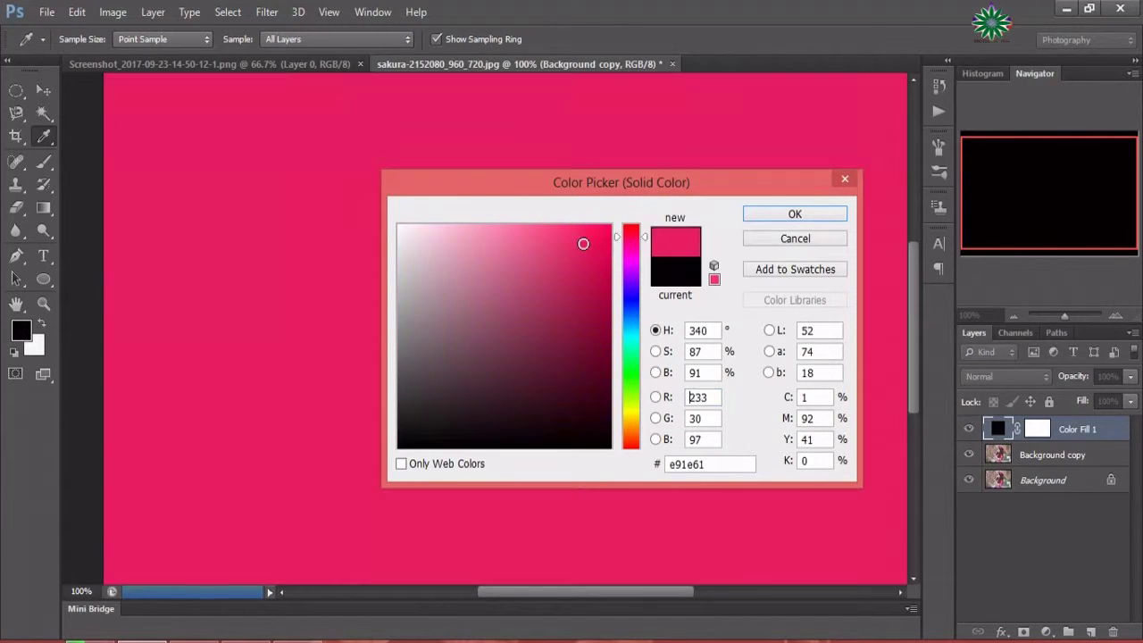
pyautogui.click(774, 222)
# Blend the pink fill layer in Screen mode at 31% opacity.
pyautogui.press('z')
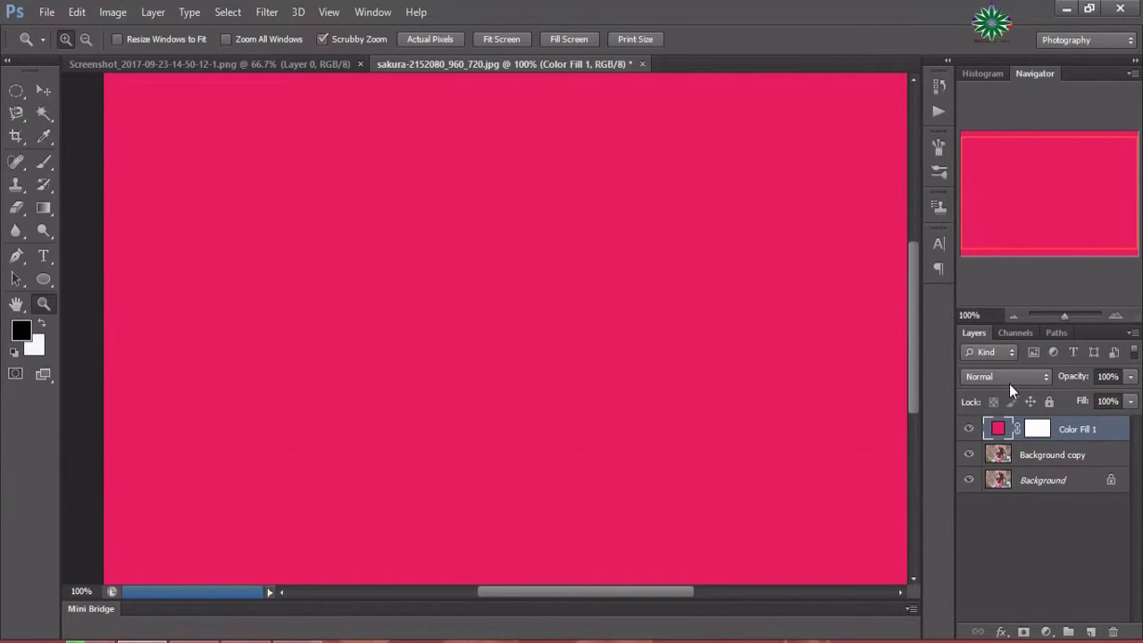
pyautogui.click(1007, 379)
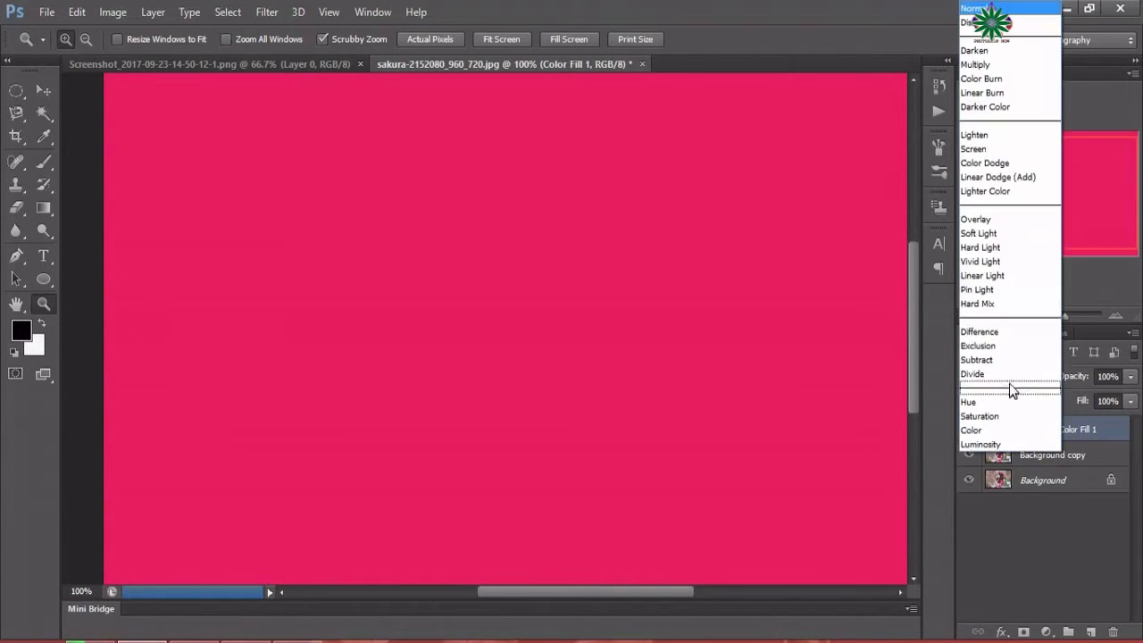
pyautogui.click(979, 149)
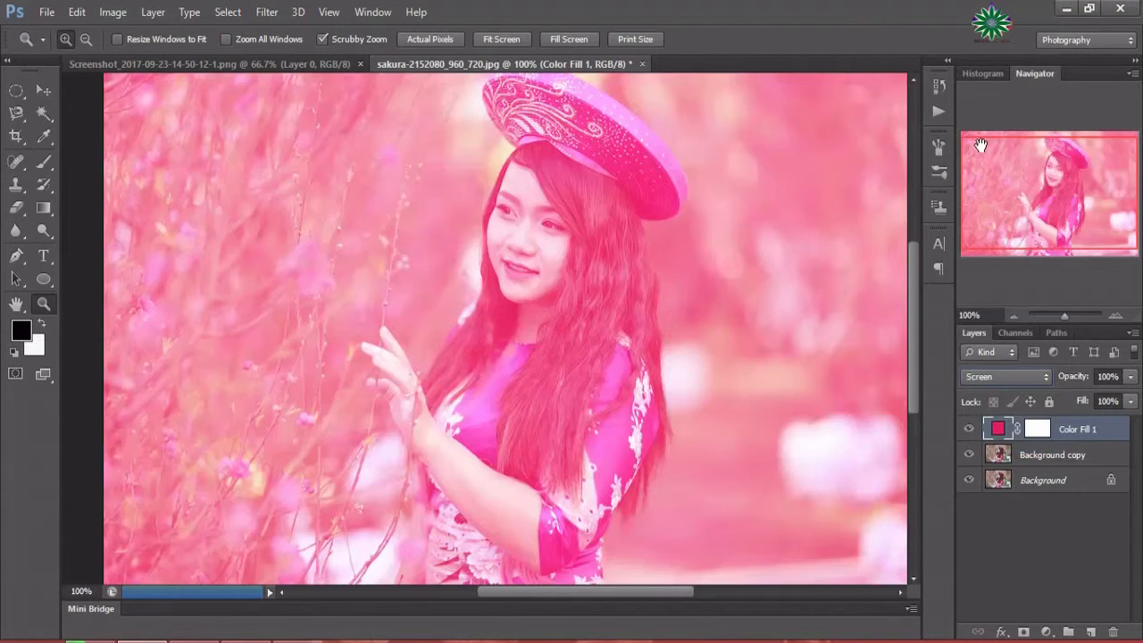
pyautogui.click(1130, 376)
pyautogui.moveTo(1112, 402); pyautogui.dragTo(1079, 403)
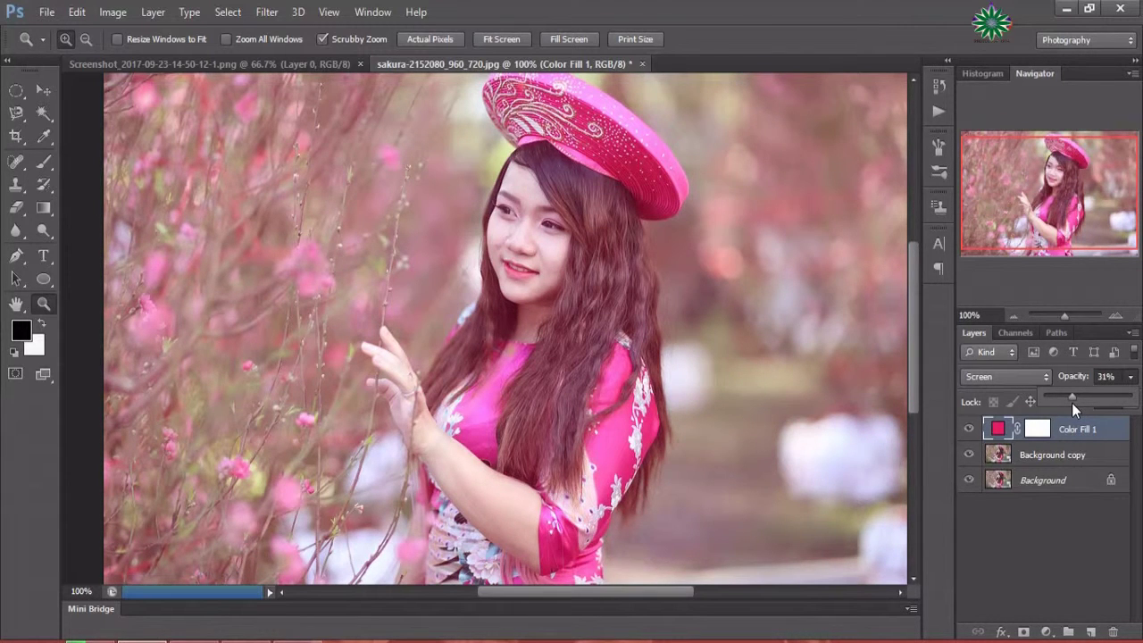
pyautogui.click(1047, 631)
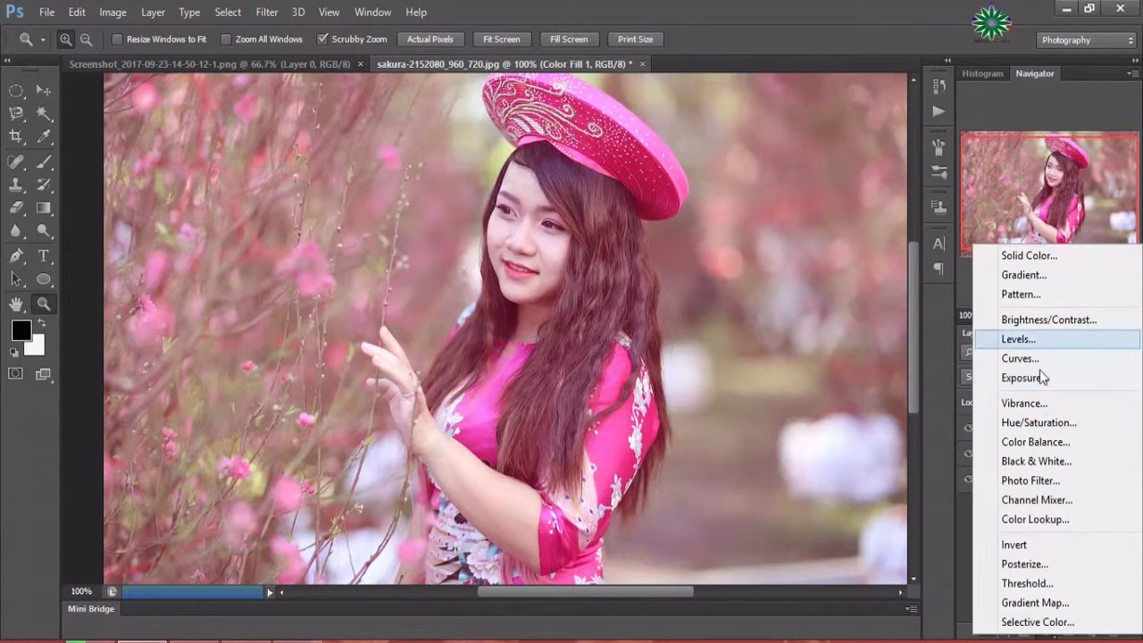
# Add a Hue/Saturation layer that shifts the Greens' hue and lightens them to +22.
pyautogui.click(1041, 423)
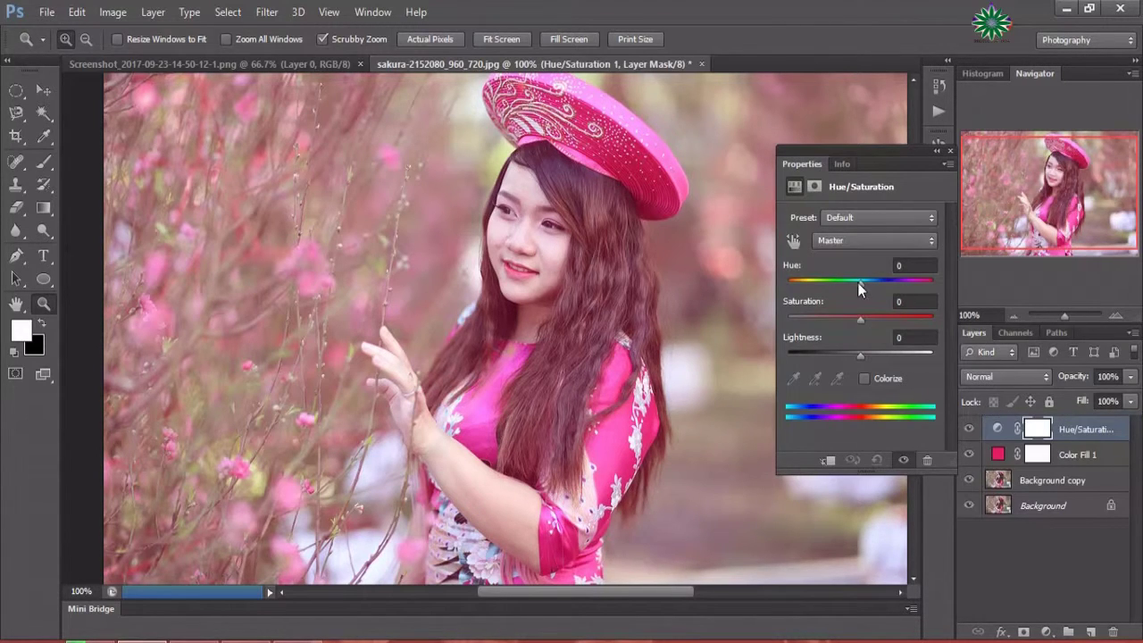
pyautogui.click(860, 241)
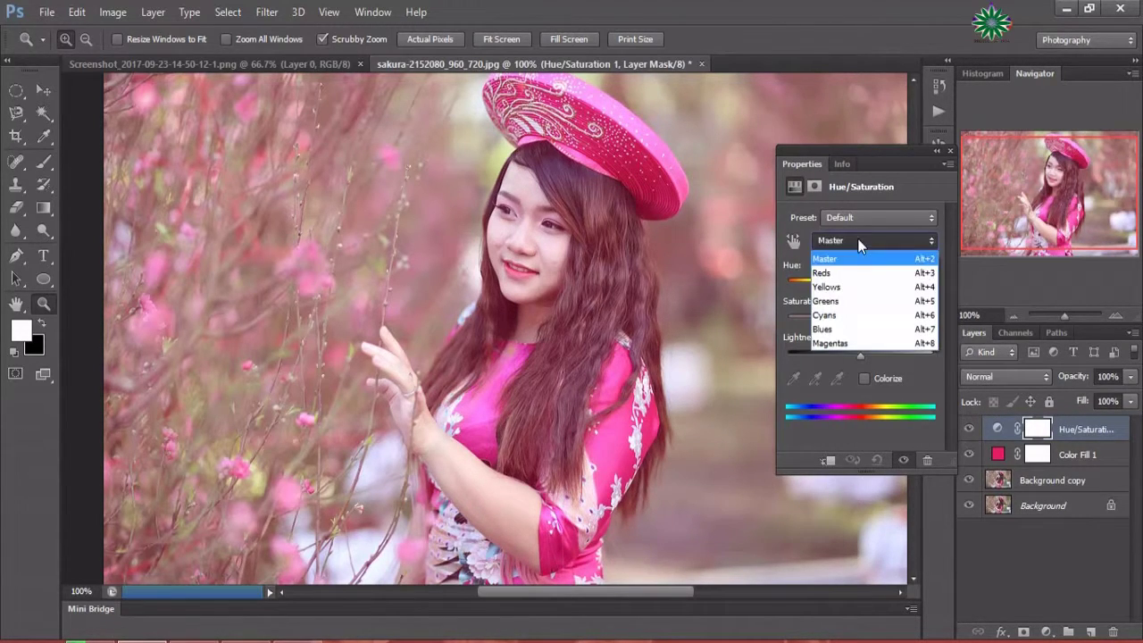
pyautogui.click(857, 301)
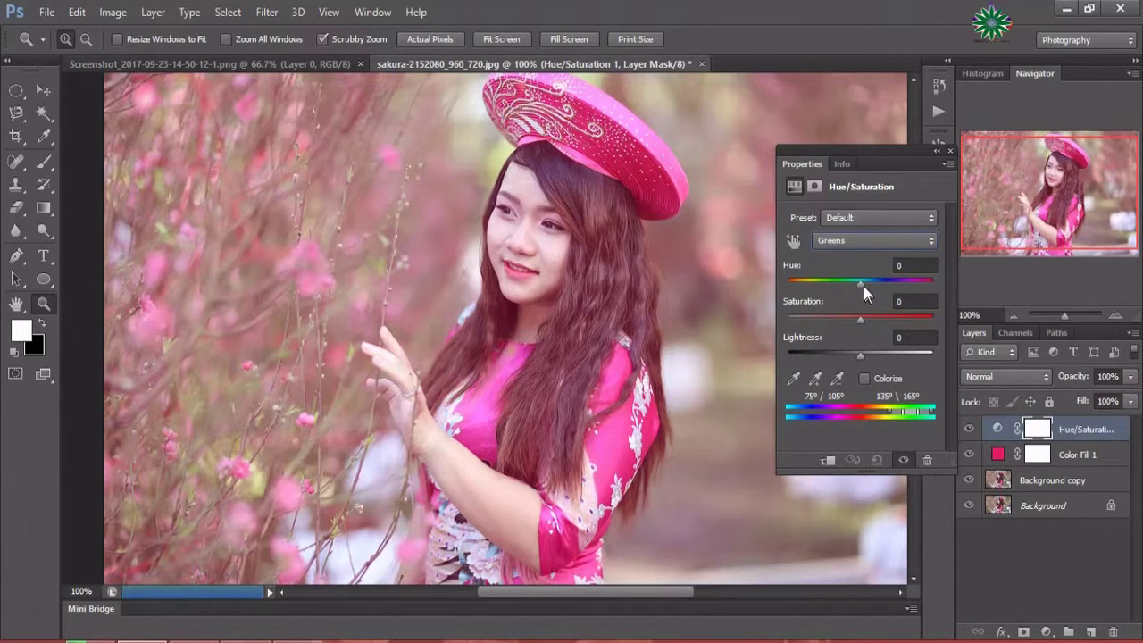
pyautogui.moveTo(864, 286); pyautogui.dragTo(851, 278)
pyautogui.moveTo(861, 356); pyautogui.dragTo(876, 357)
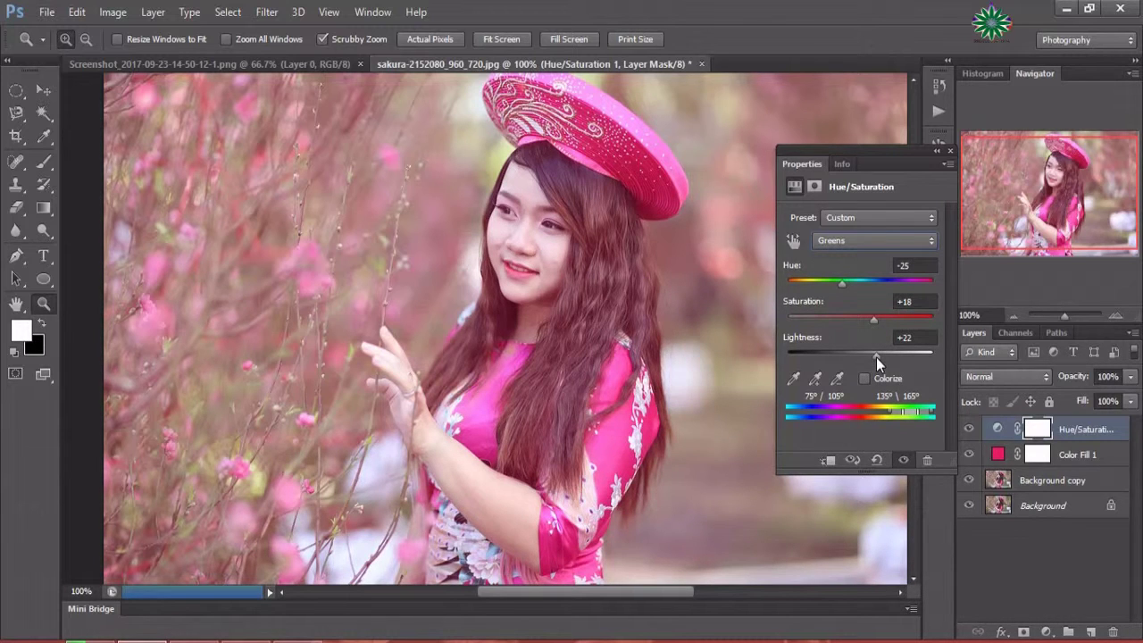
pyautogui.click(863, 378)
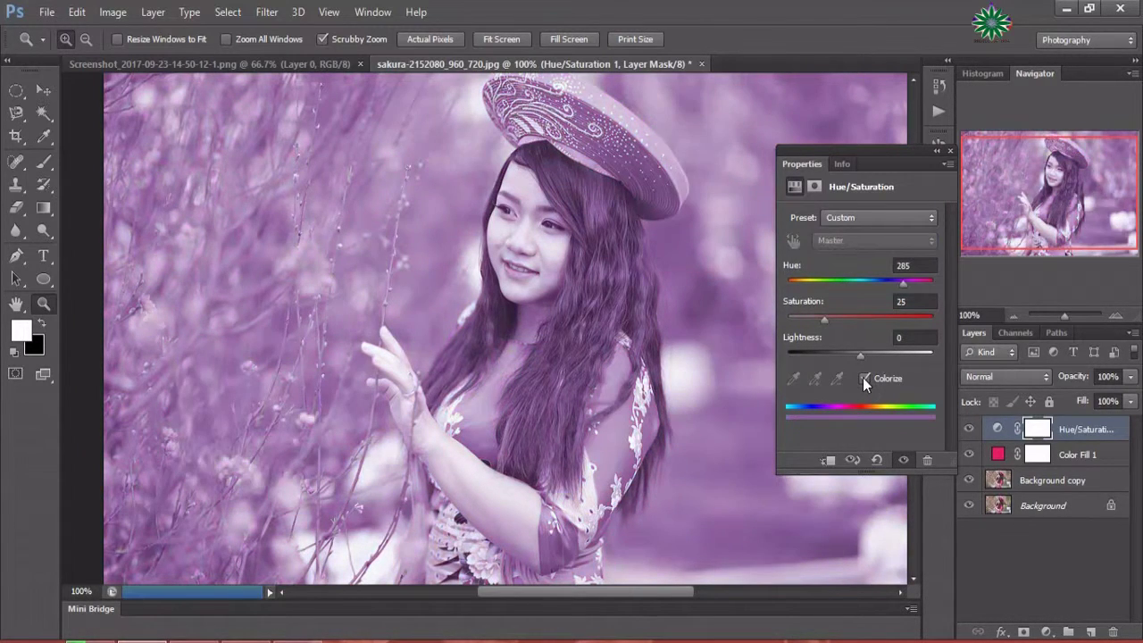
pyautogui.click(864, 378)
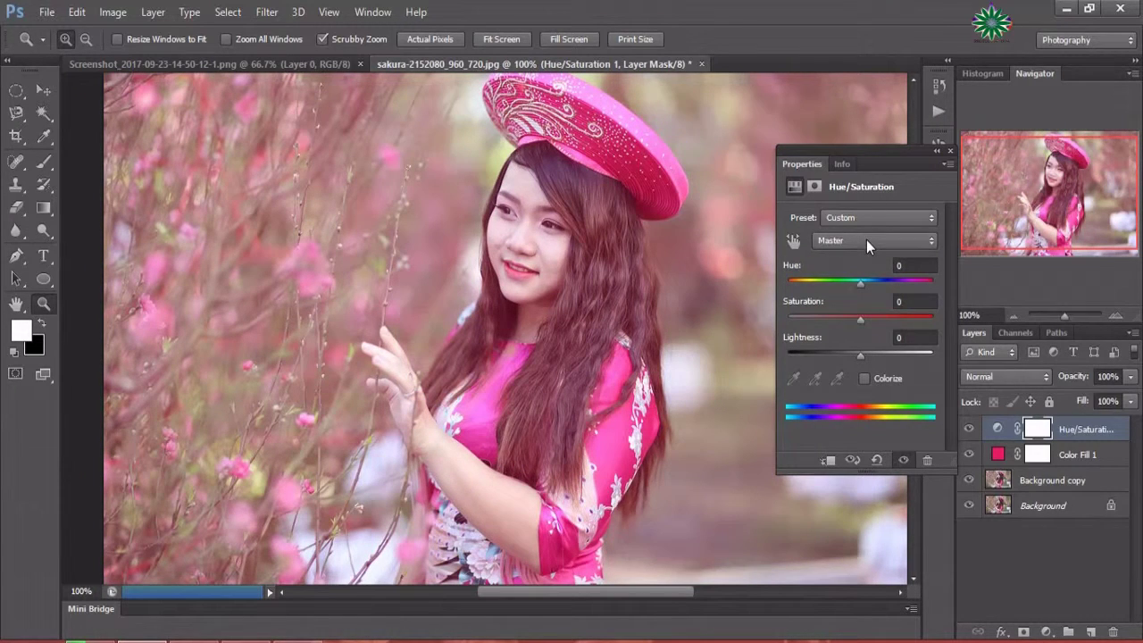
# Shift the Yellows' hue to +26 and boost their saturation, leaving Colorize off.
pyautogui.click(866, 239)
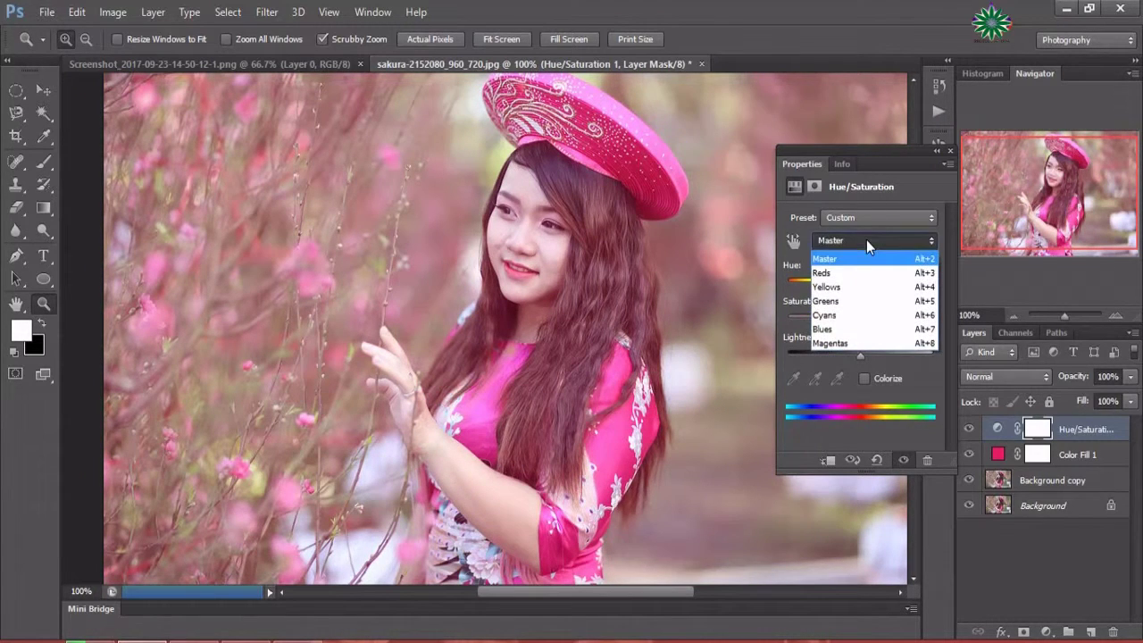
pyautogui.click(855, 287)
pyautogui.moveTo(860, 284); pyautogui.dragTo(879, 283)
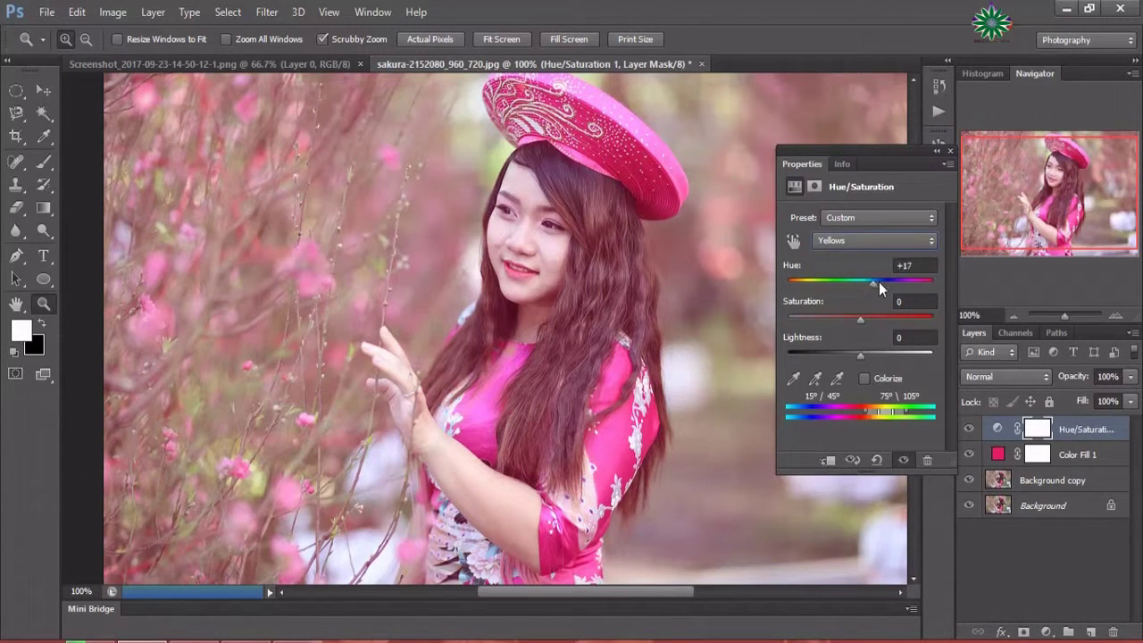
pyautogui.moveTo(861, 321); pyautogui.dragTo(877, 358)
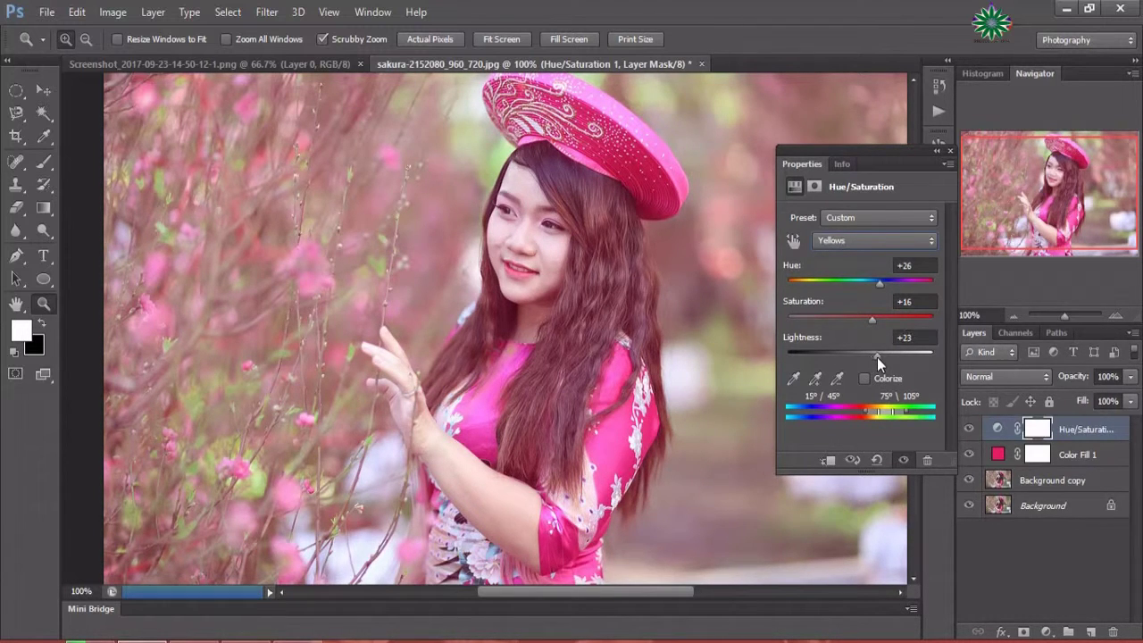
pyautogui.click(868, 379)
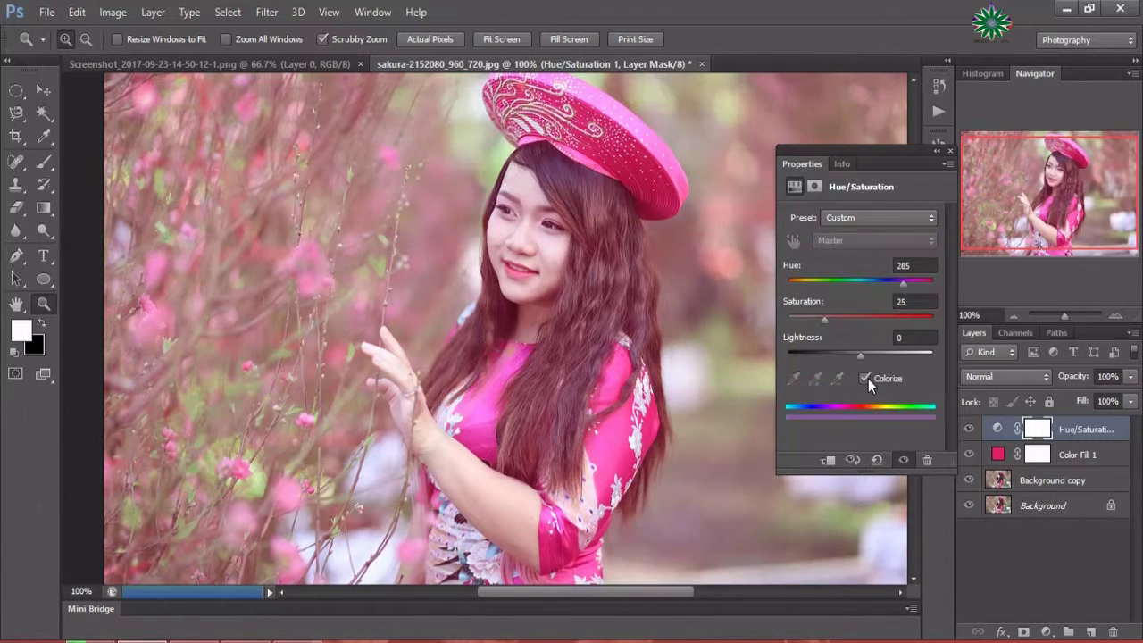
pyautogui.click(868, 379)
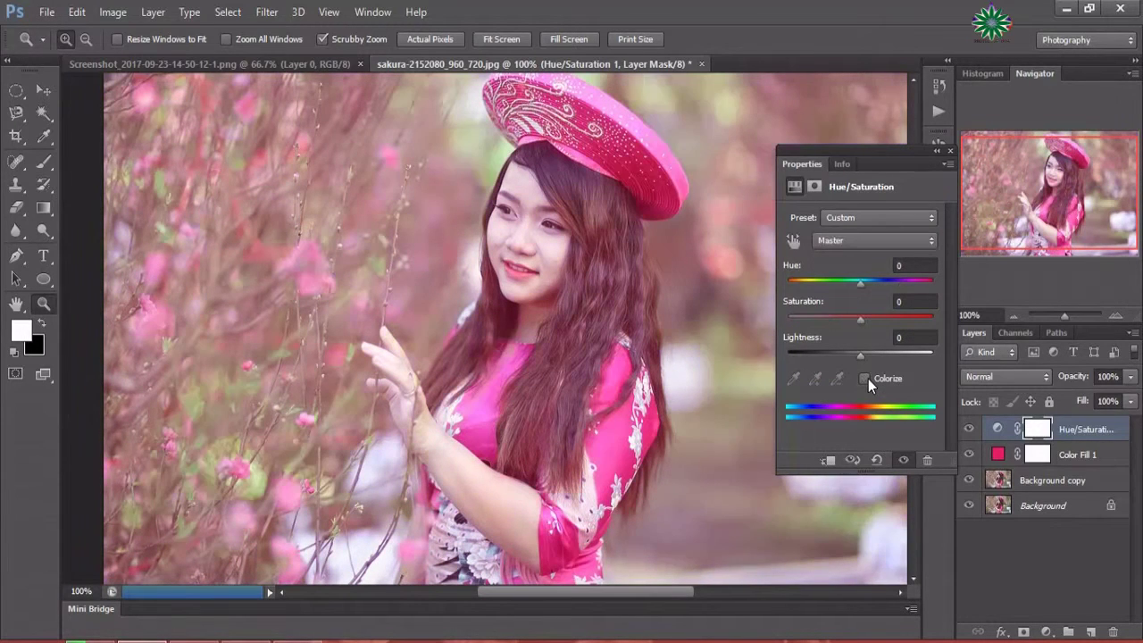
pyautogui.click(949, 151)
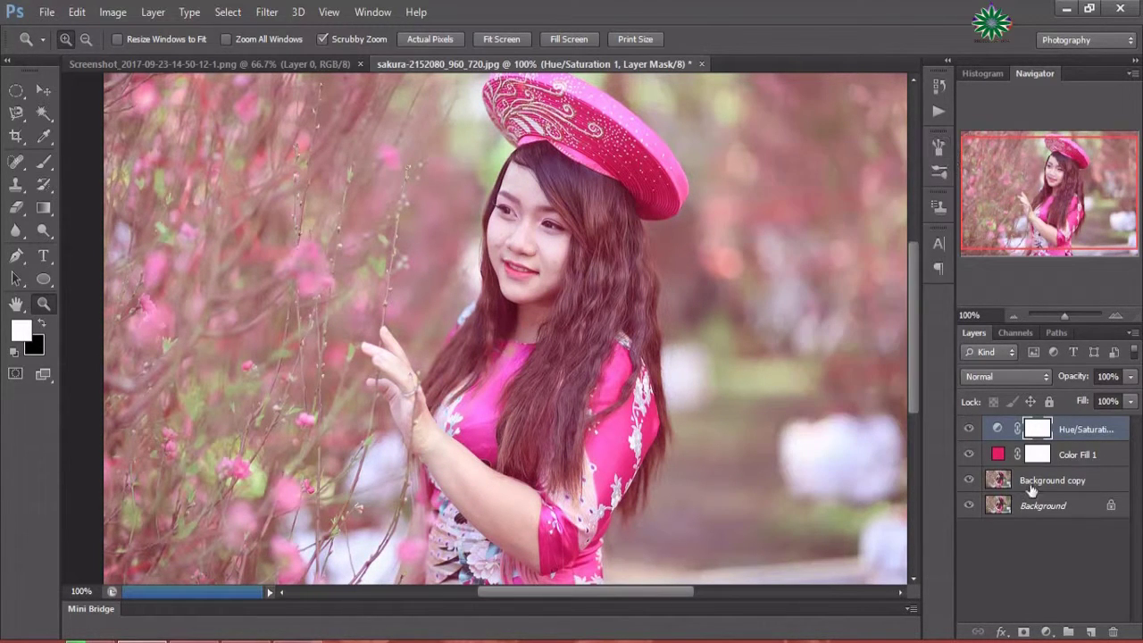
# Add a Curves layer lifting the Green channel's shadows and lowering its highlights.
pyautogui.click(1049, 631)
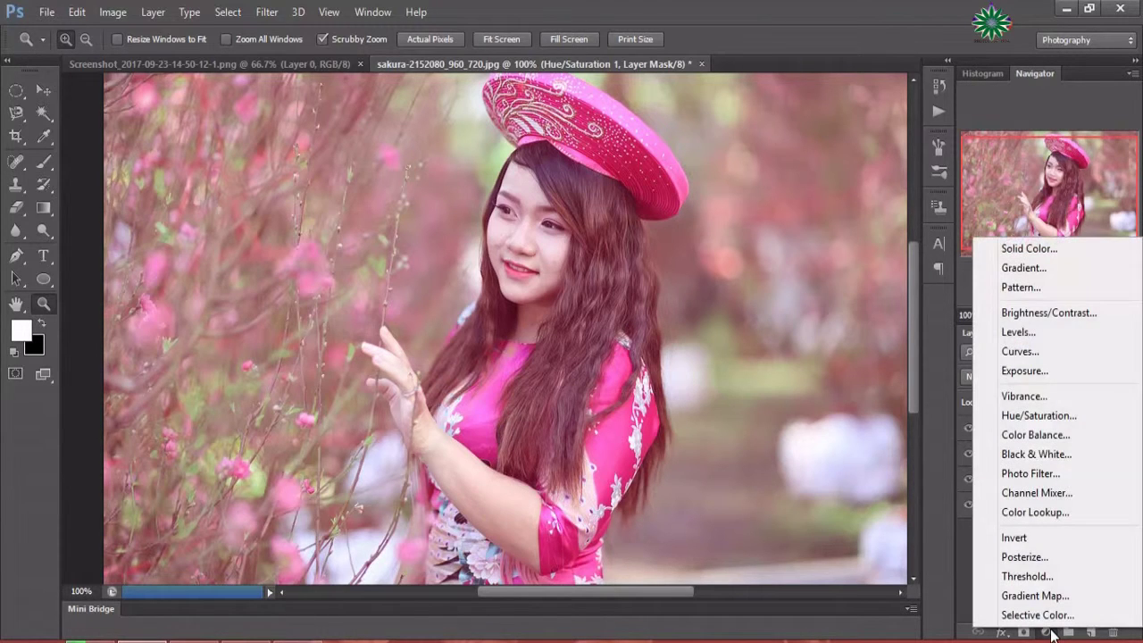
pyautogui.click(1036, 351)
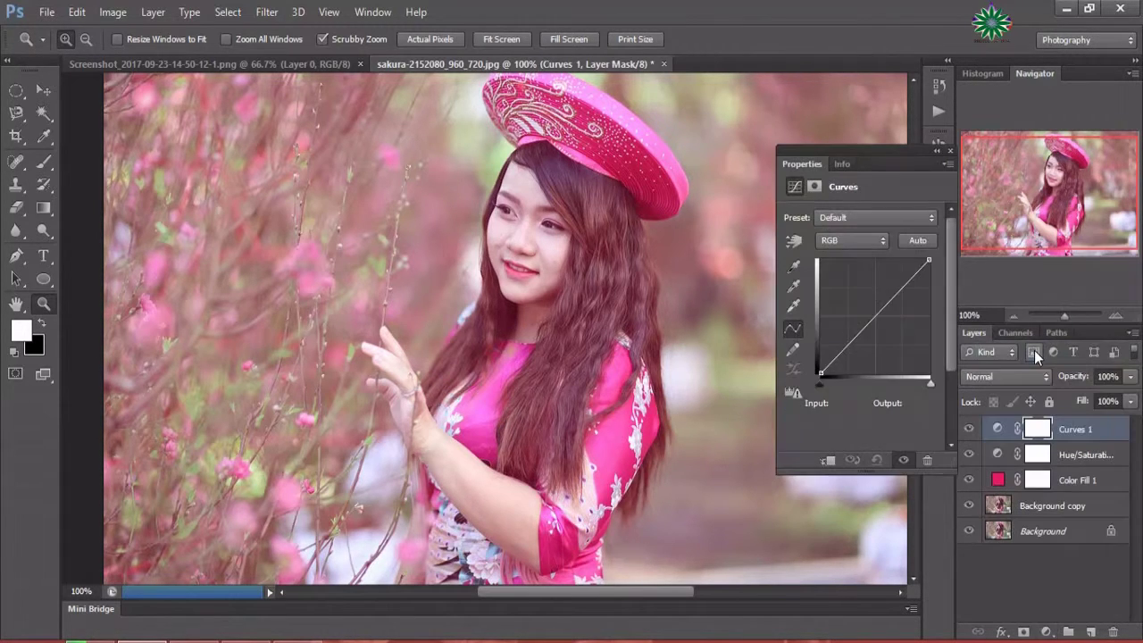
pyautogui.click(843, 241)
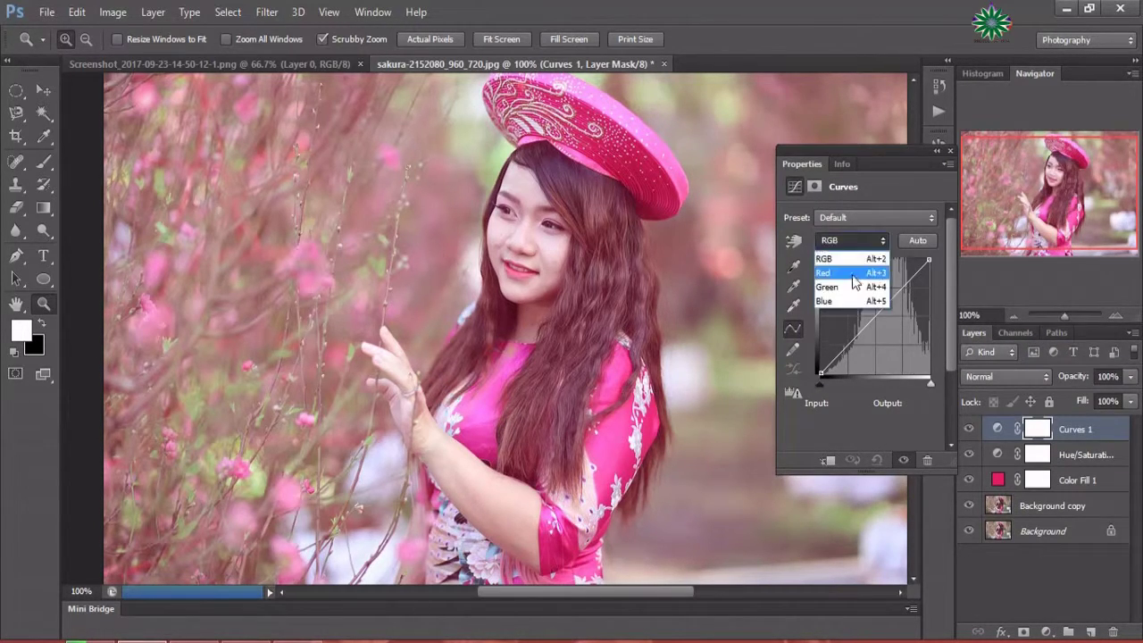
pyautogui.click(854, 288)
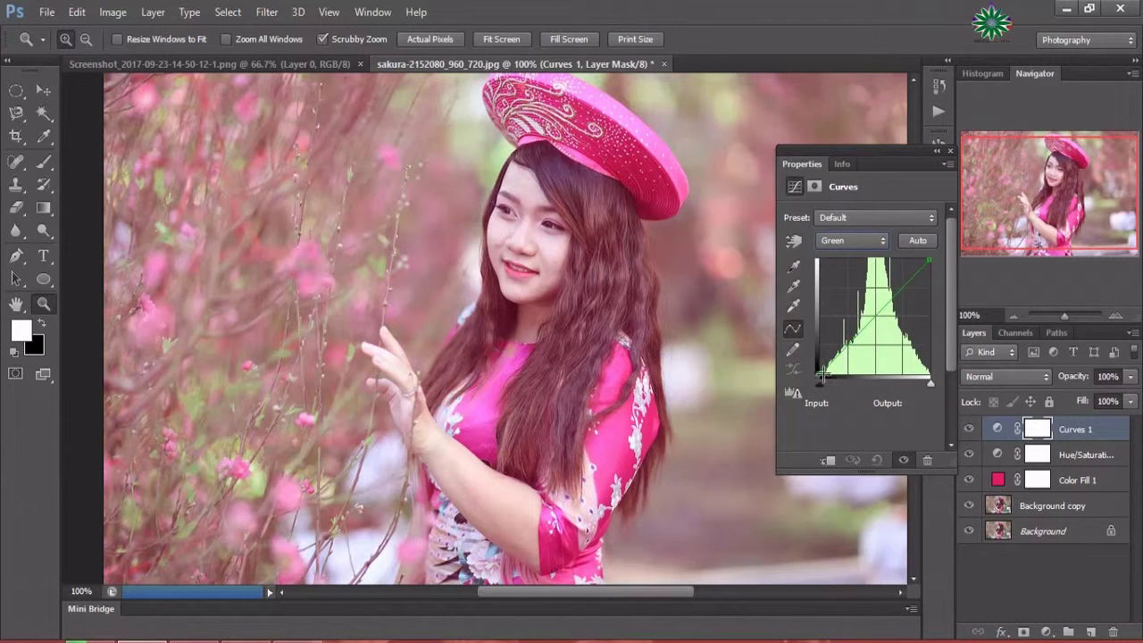
pyautogui.moveTo(820, 375); pyautogui.dragTo(823, 367)
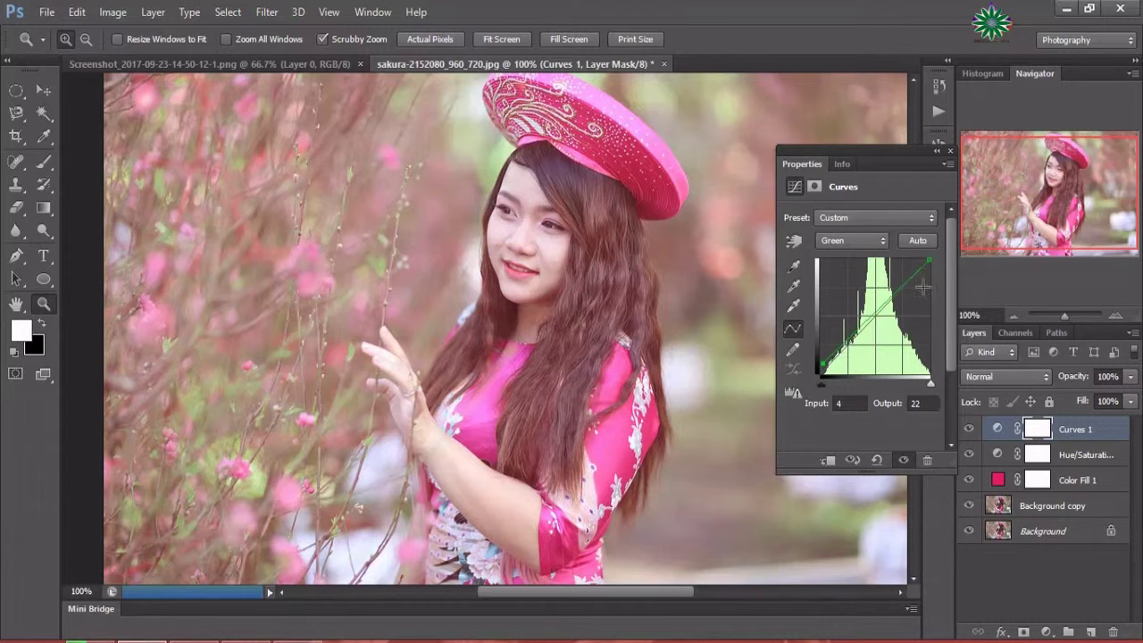
pyautogui.moveTo(930, 261); pyautogui.dragTo(930, 276)
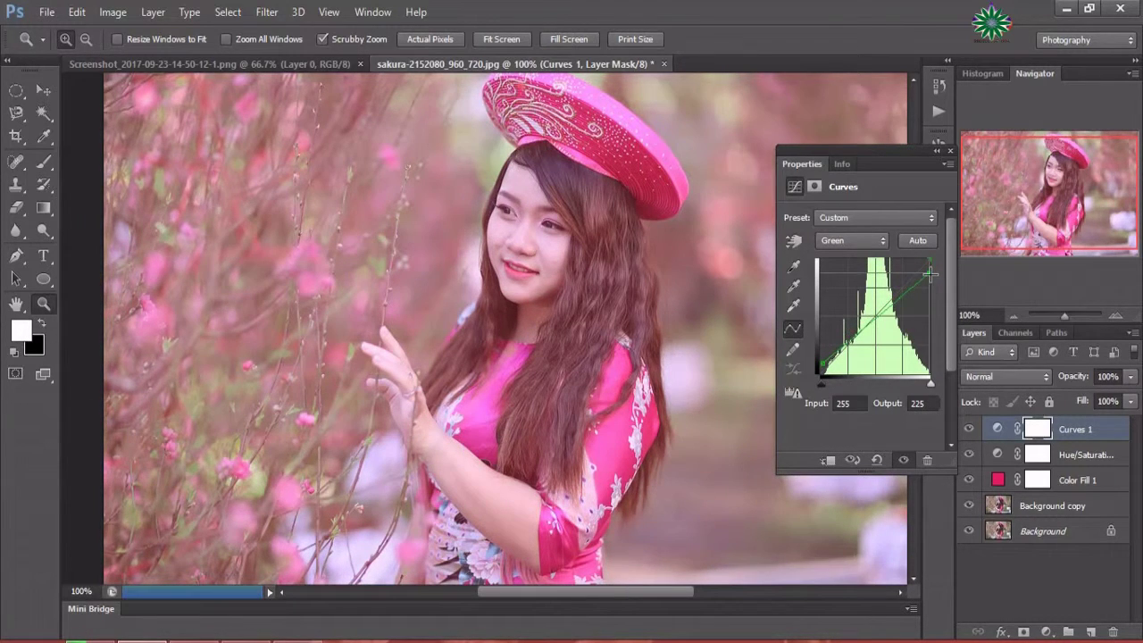
# Lift the Blue channel's shadows and lower its highlights on the same curve.
pyautogui.click(865, 236)
pyautogui.click(847, 304)
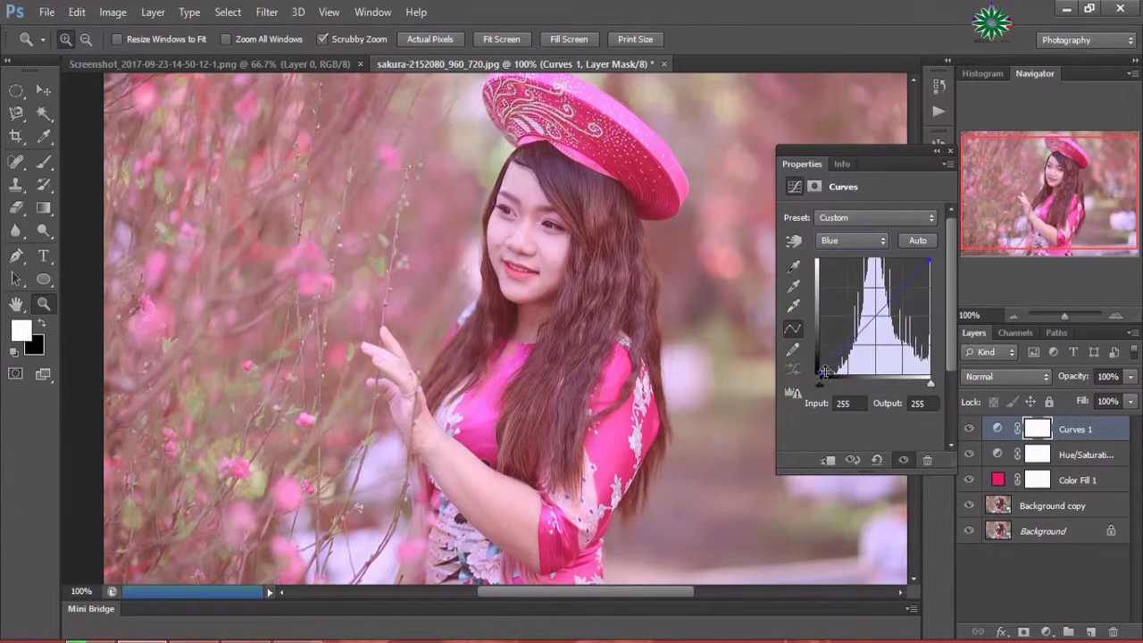
pyautogui.moveTo(823, 372); pyautogui.dragTo(823, 366)
pyautogui.click(931, 265)
pyautogui.moveTo(932, 266); pyautogui.dragTo(928, 271)
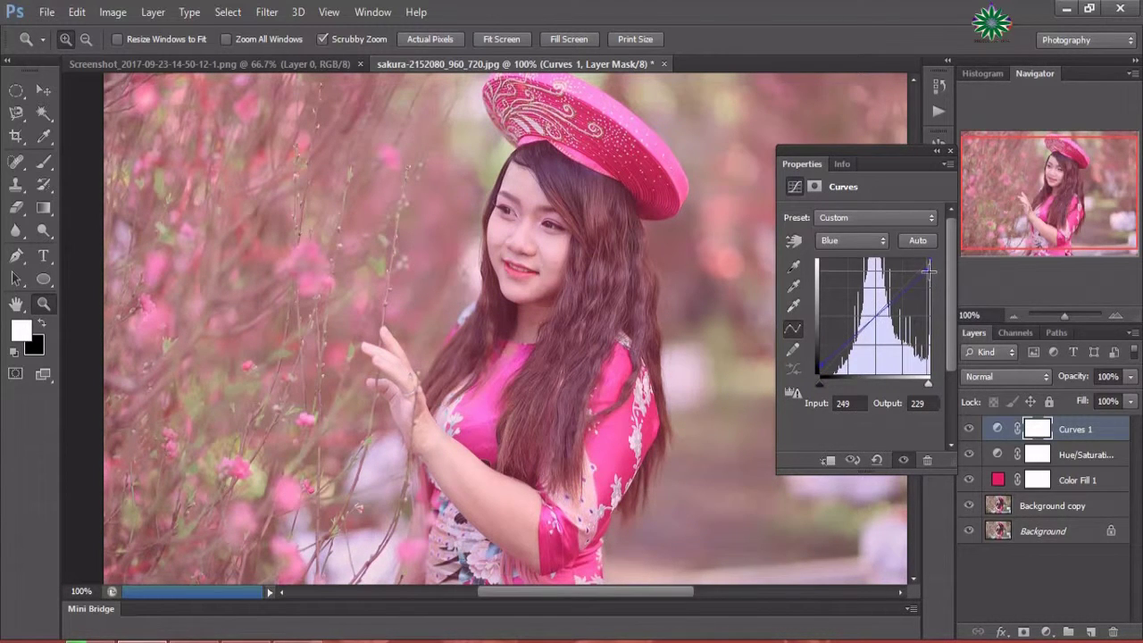
pyautogui.click(952, 152)
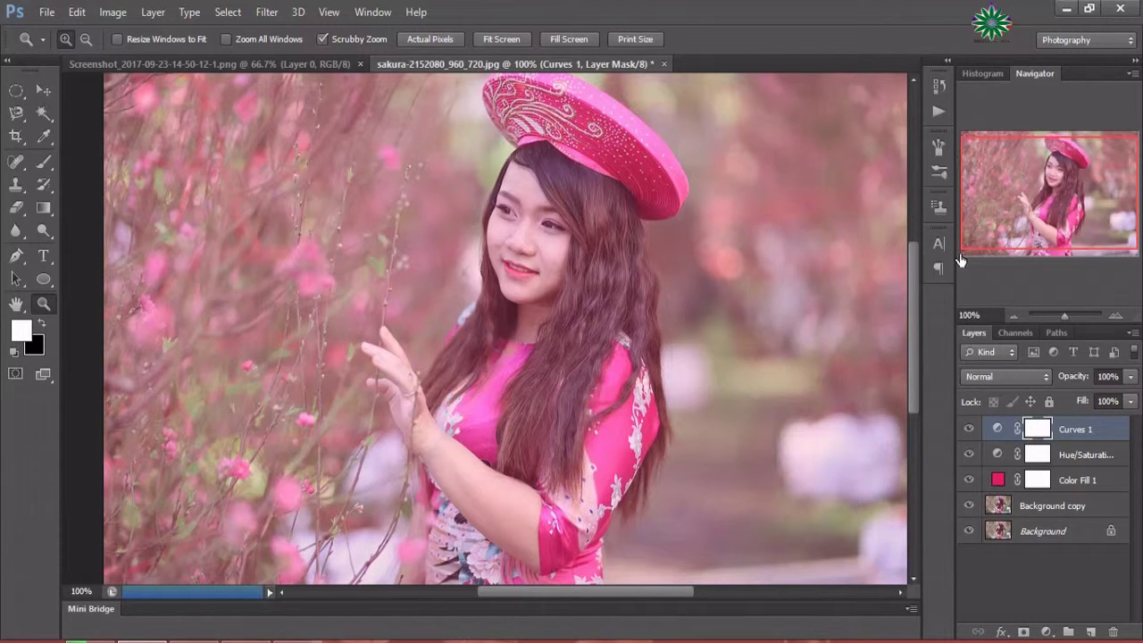
# Add a Brightness/Contrast layer set to brightness -3 and contrast 47.
pyautogui.click(1047, 632)
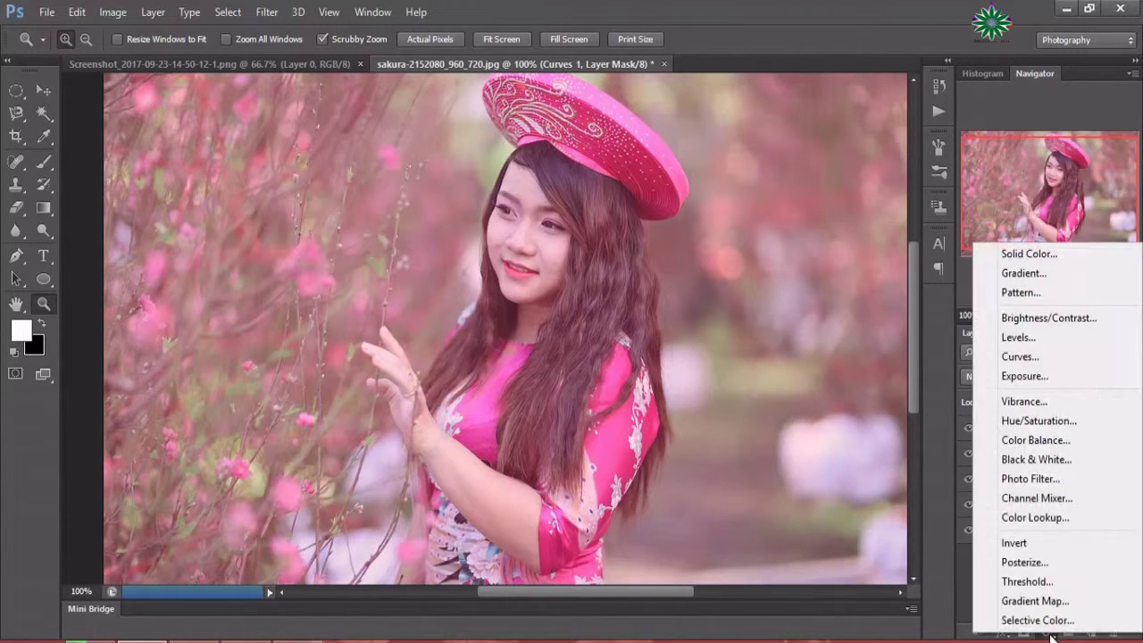
pyautogui.click(1030, 318)
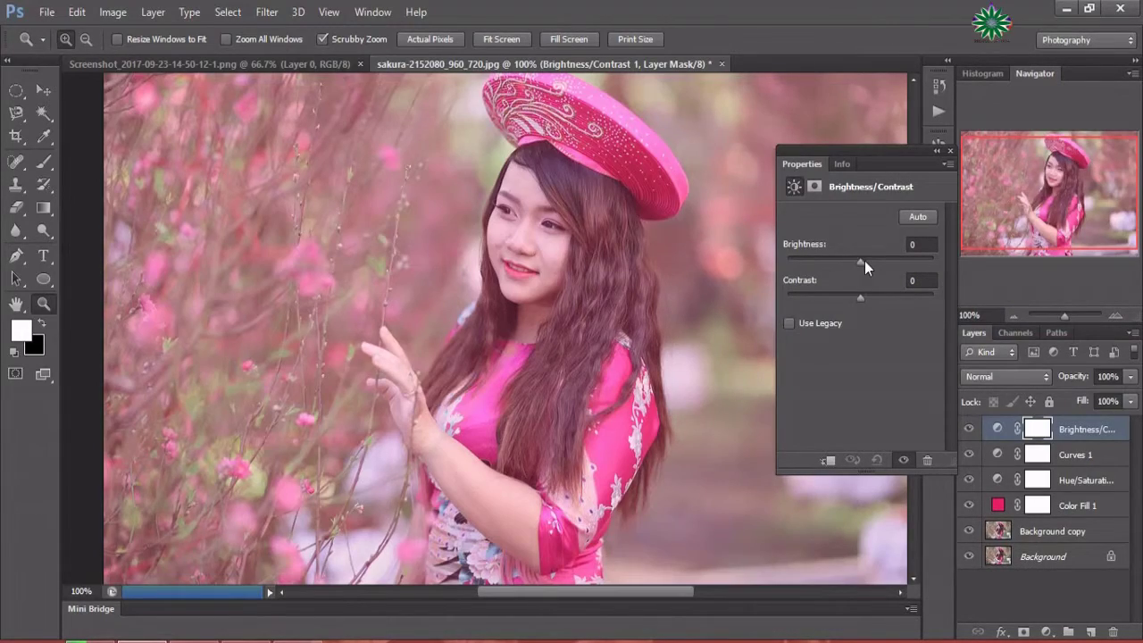
pyautogui.moveTo(865, 261); pyautogui.dragTo(887, 304)
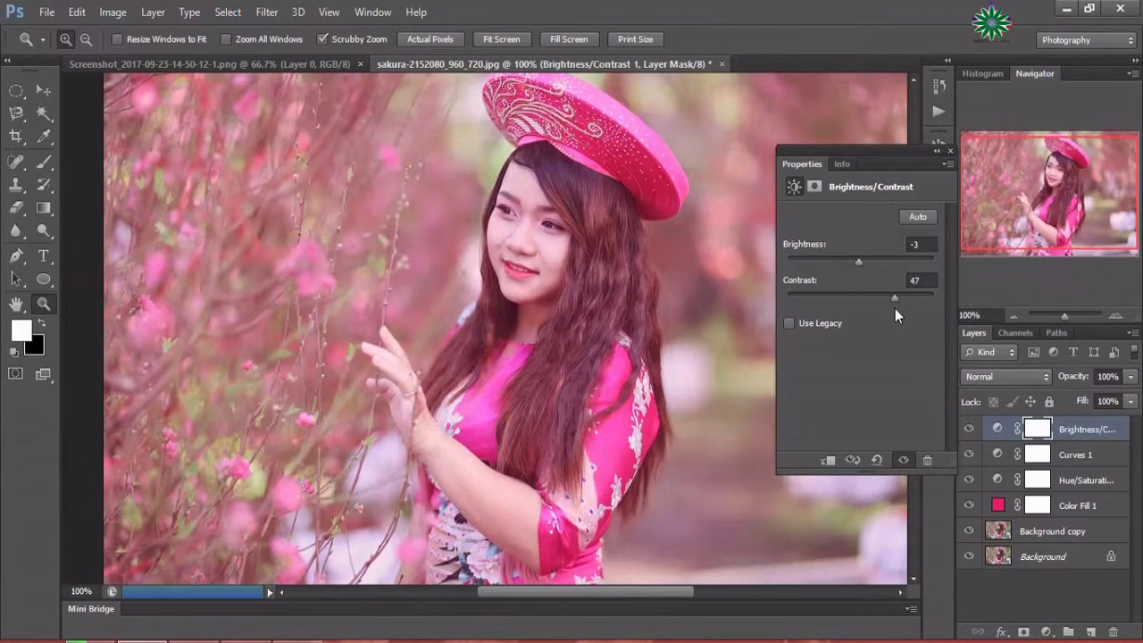
pyautogui.click(952, 152)
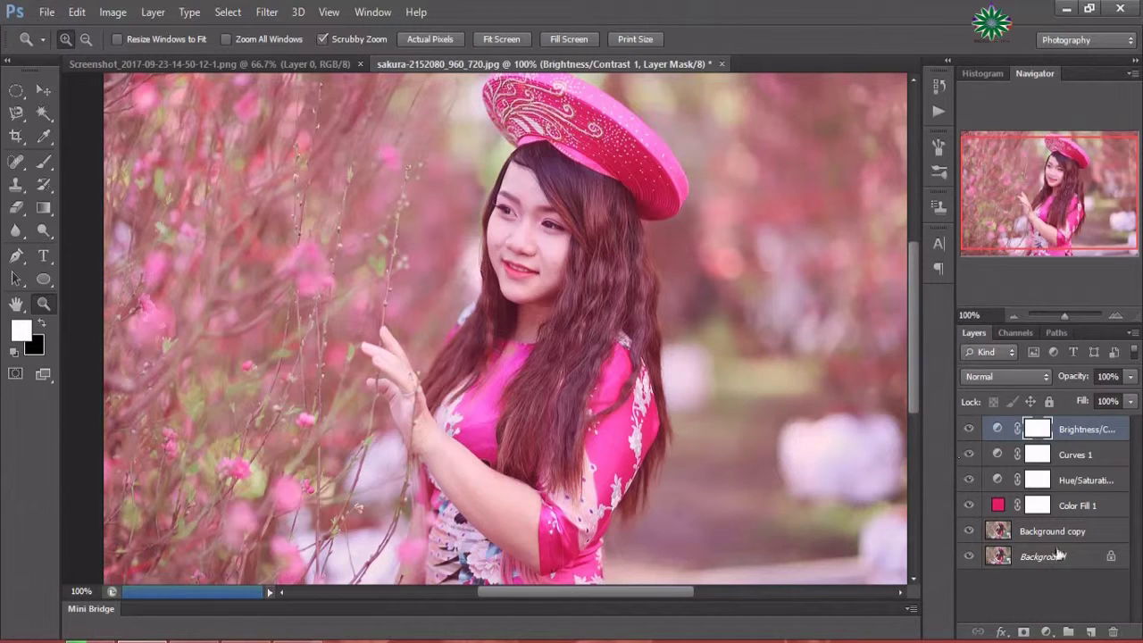
# Add a Color Balance layer shifting Highlights to Red +22, Green +29, Blue +25.
pyautogui.click(1049, 631)
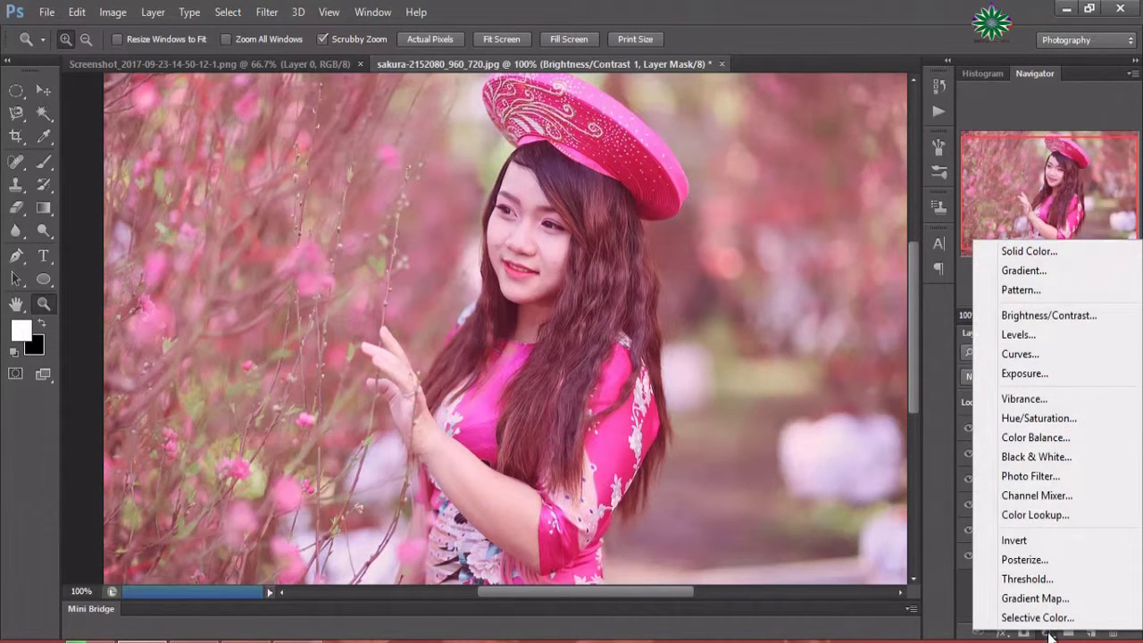
pyautogui.click(1036, 437)
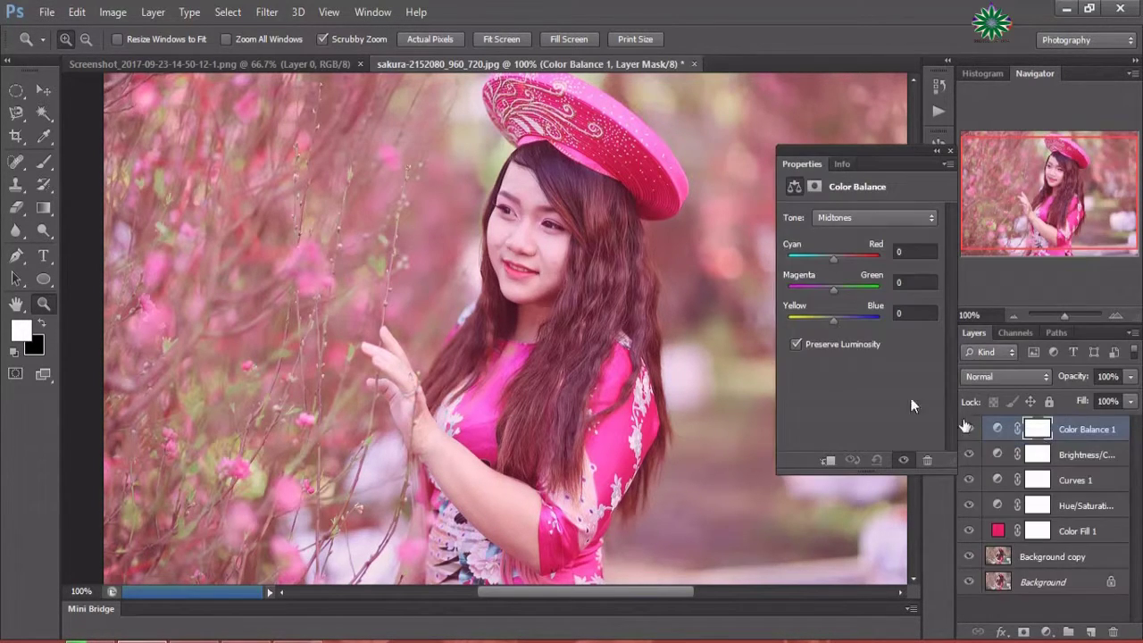
pyautogui.click(853, 212)
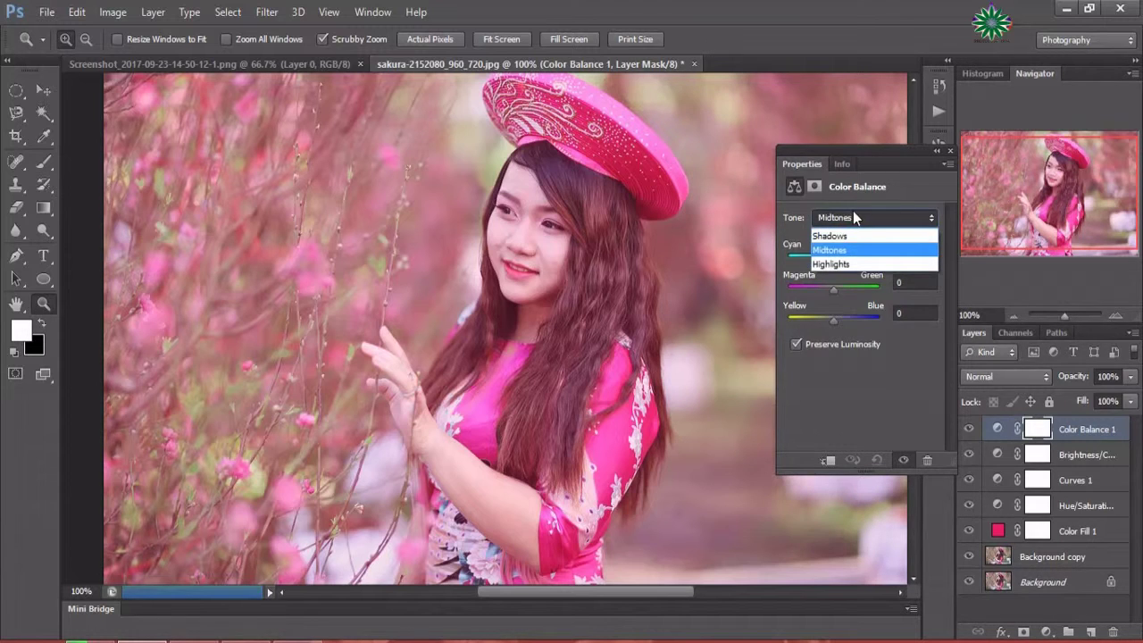
pyautogui.click(844, 260)
pyautogui.moveTo(838, 289)
pyautogui.mouseDown()
pyautogui.moveTo(850, 291)
pyautogui.moveTo(844, 261)
pyautogui.mouseUp()
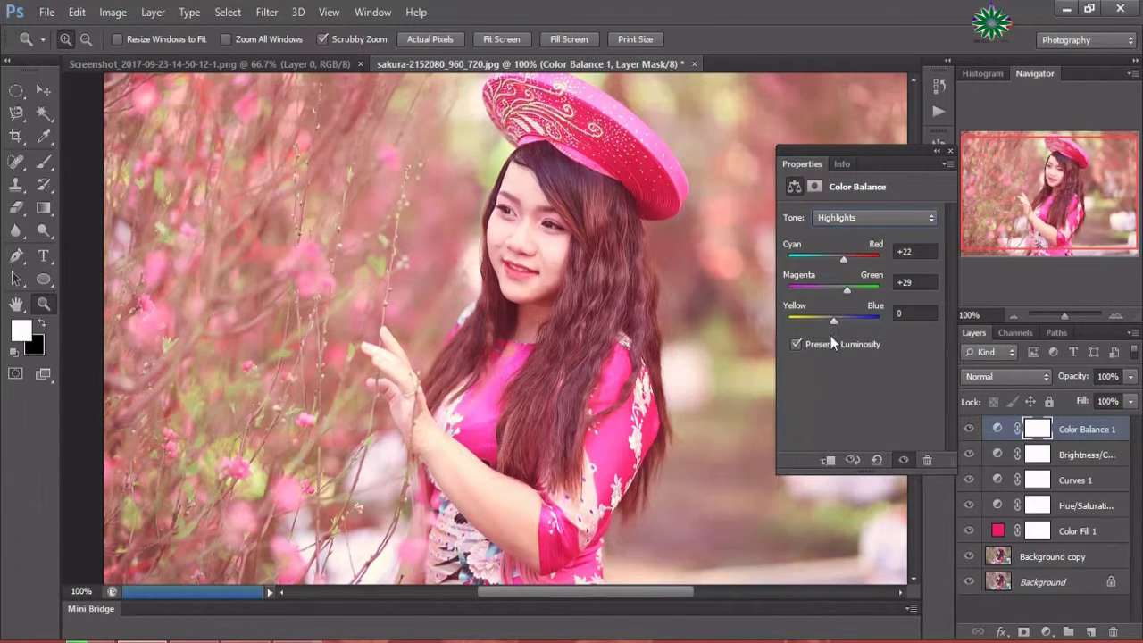
pyautogui.moveTo(831, 321); pyautogui.dragTo(844, 319)
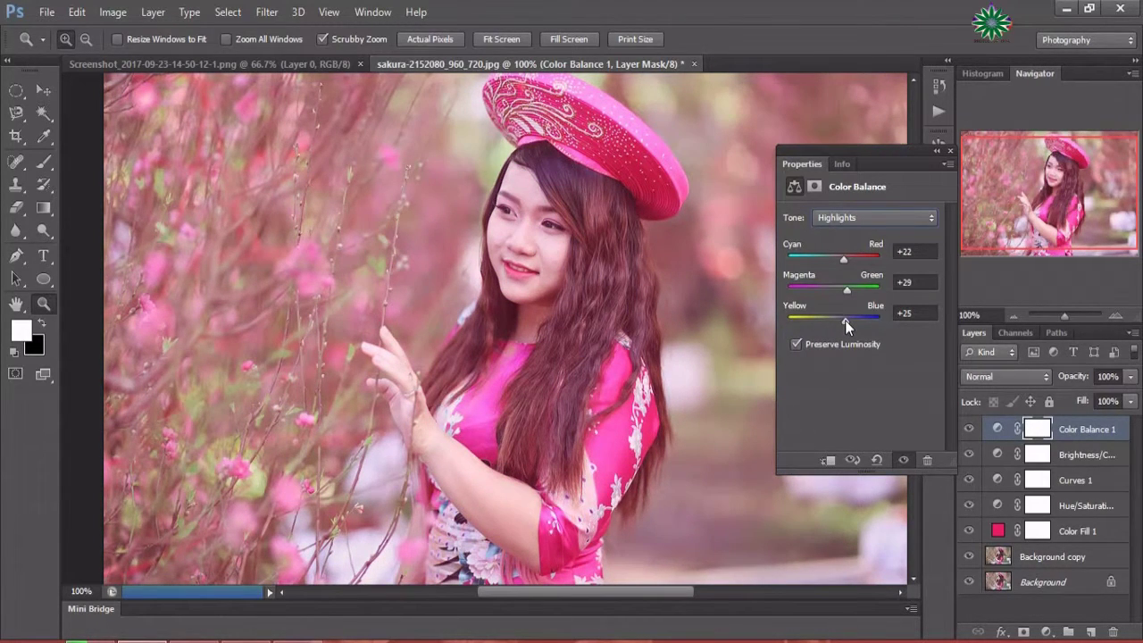
pyautogui.click(950, 151)
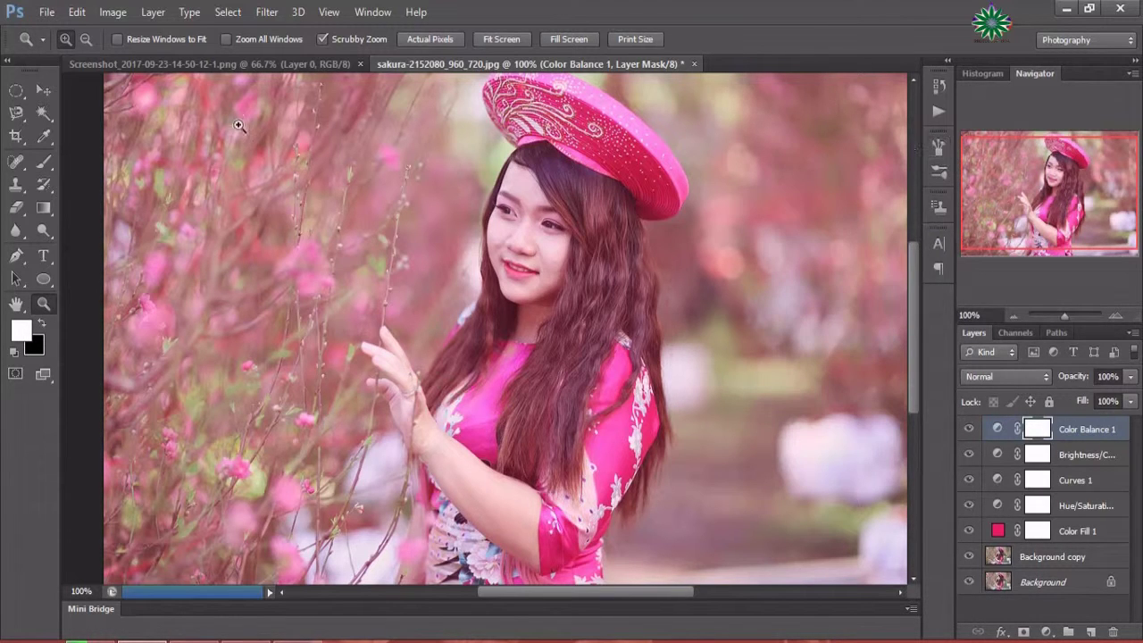
# Switch to the butterfly image and zoom in to 200% on the antenna.
pyautogui.click(236, 64)
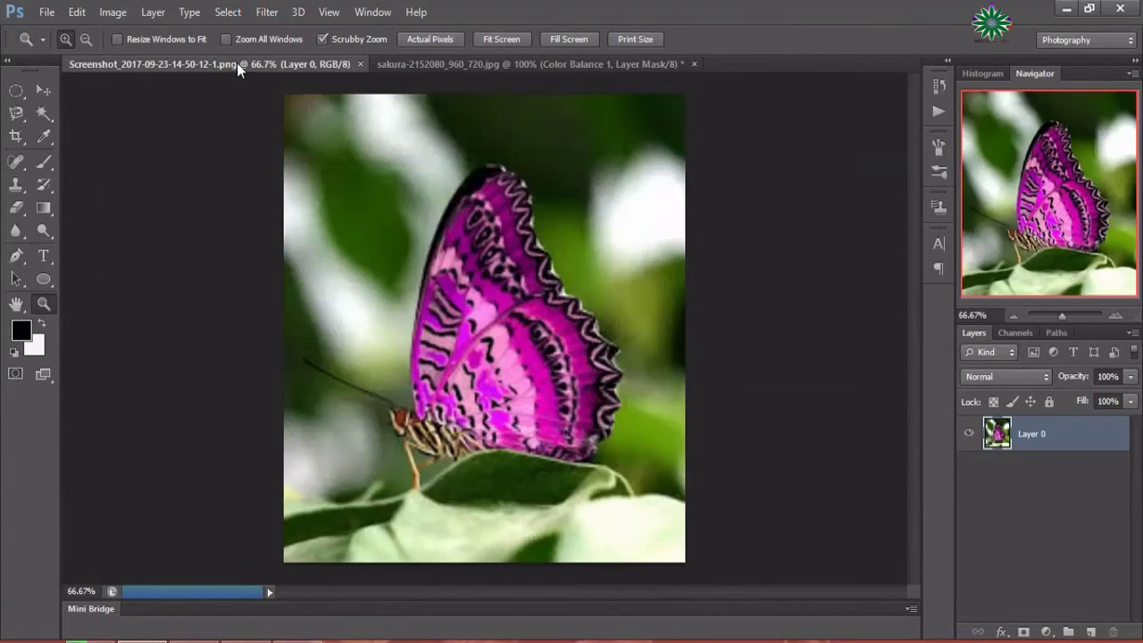
pyautogui.click(16, 256)
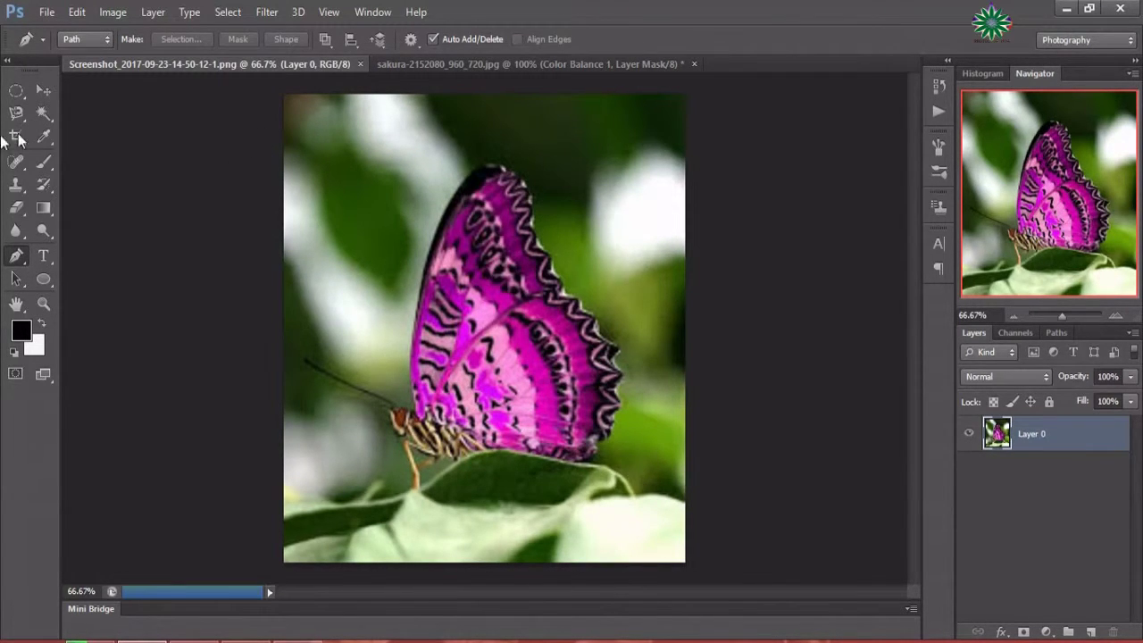
pyautogui.click(43, 303)
pyautogui.moveTo(366, 313); pyautogui.dragTo(407, 311)
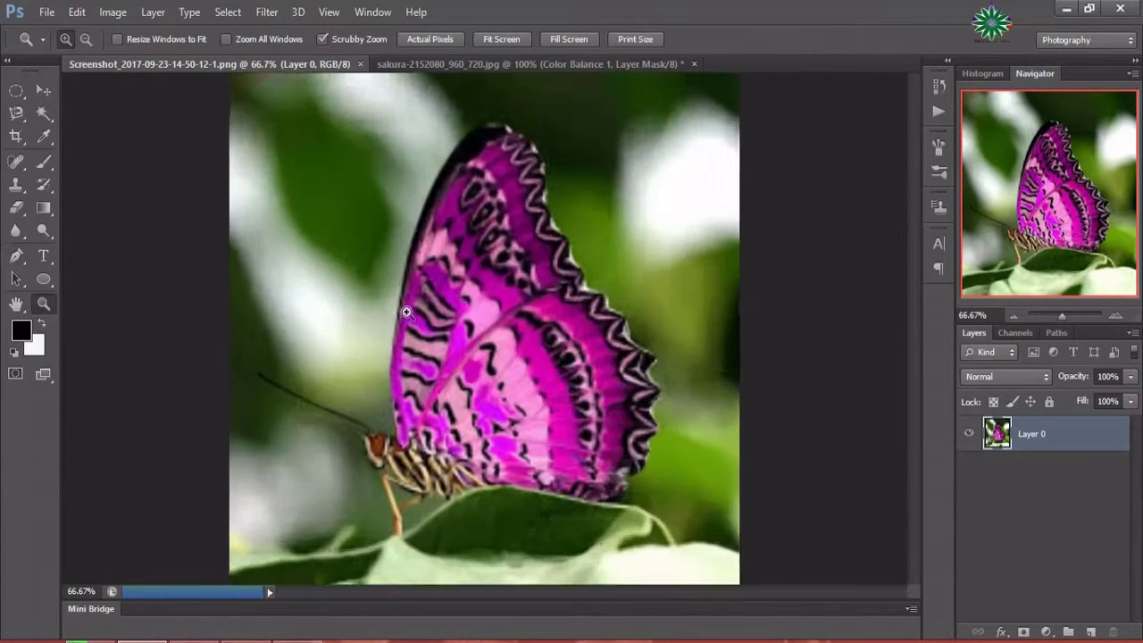
pyautogui.click(344, 417)
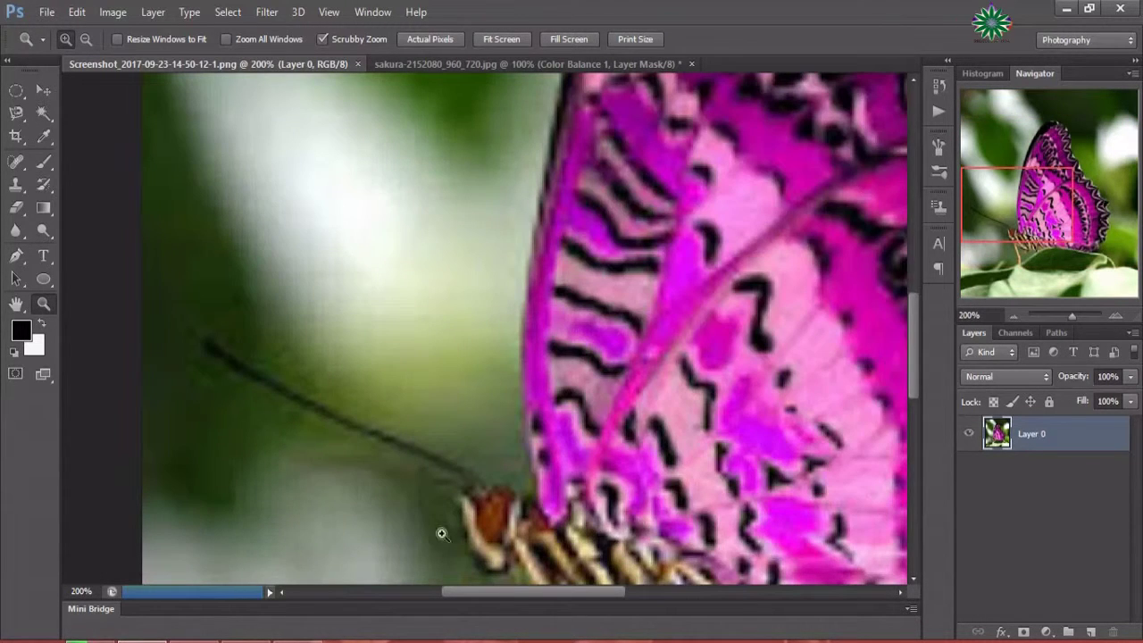
pyautogui.click(16, 256)
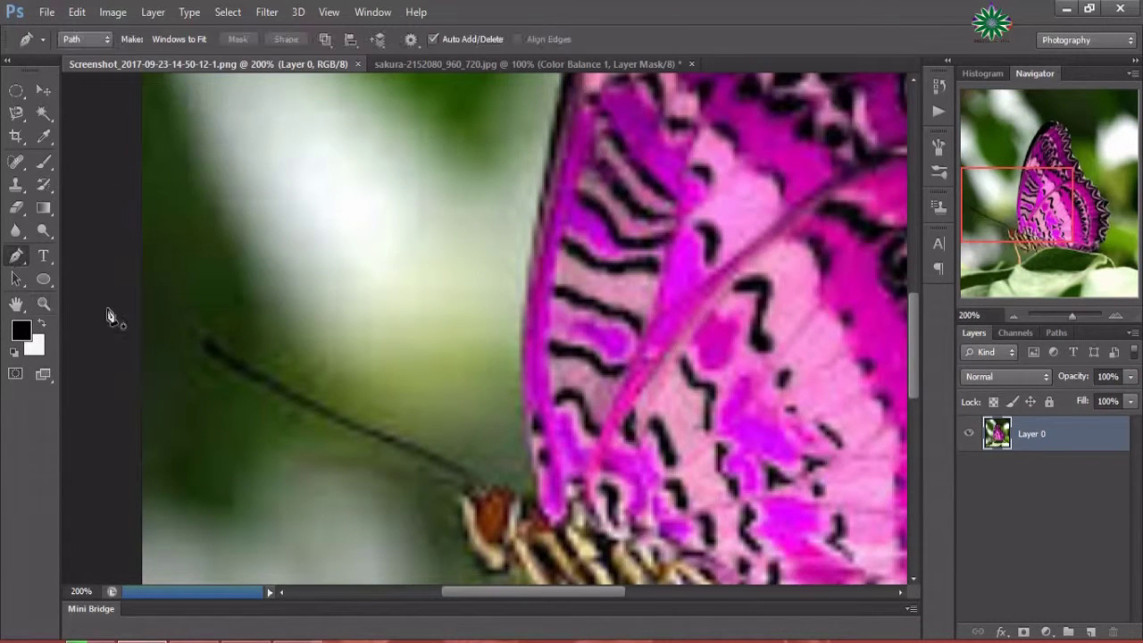
# Start the pen path at the antenna tip and trace along the antenna to the head.
pyautogui.click(195, 346)
pyautogui.click(218, 364)
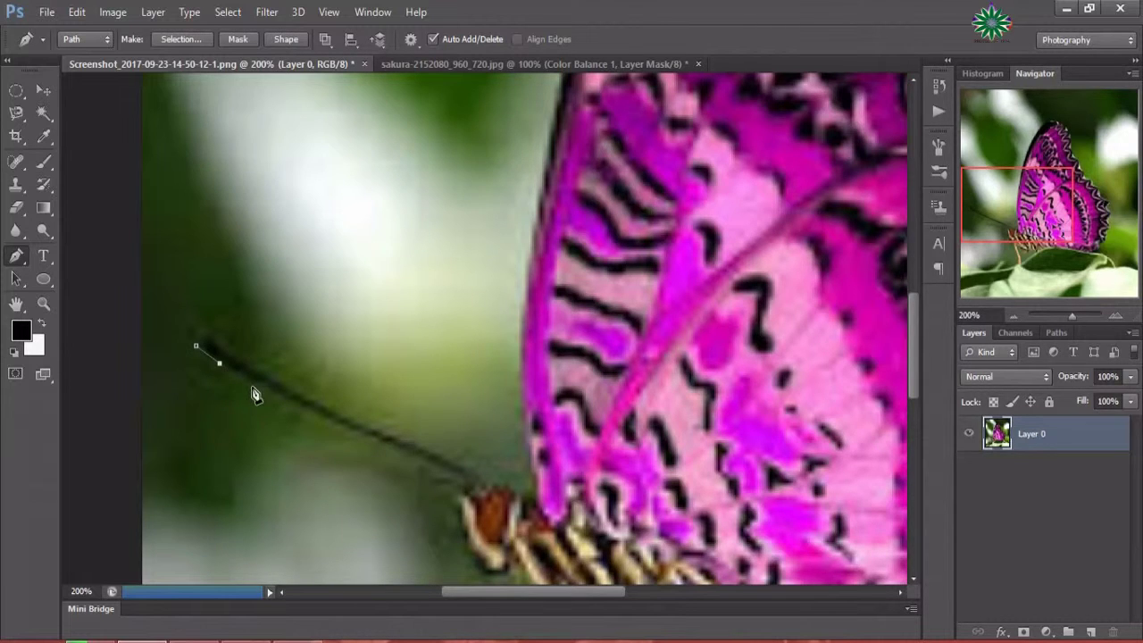
pyautogui.click(253, 387)
pyautogui.click(285, 405)
pyautogui.click(332, 428)
pyautogui.click(378, 445)
pyautogui.click(415, 458)
pyautogui.click(435, 470)
pyautogui.click(459, 483)
# Trace the path around and down the butterfly's head to just below it.
pyautogui.click(464, 493)
pyautogui.click(456, 501)
pyautogui.click(460, 519)
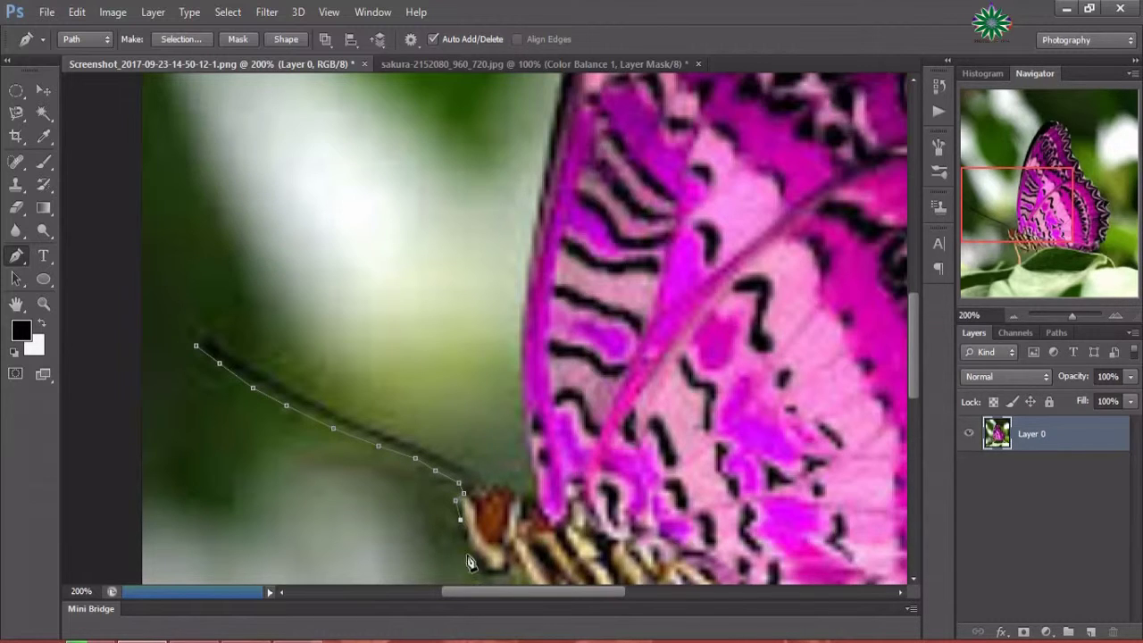
pyautogui.click(470, 552)
pyautogui.click(481, 567)
pyautogui.click(495, 576)
pyautogui.click(508, 574)
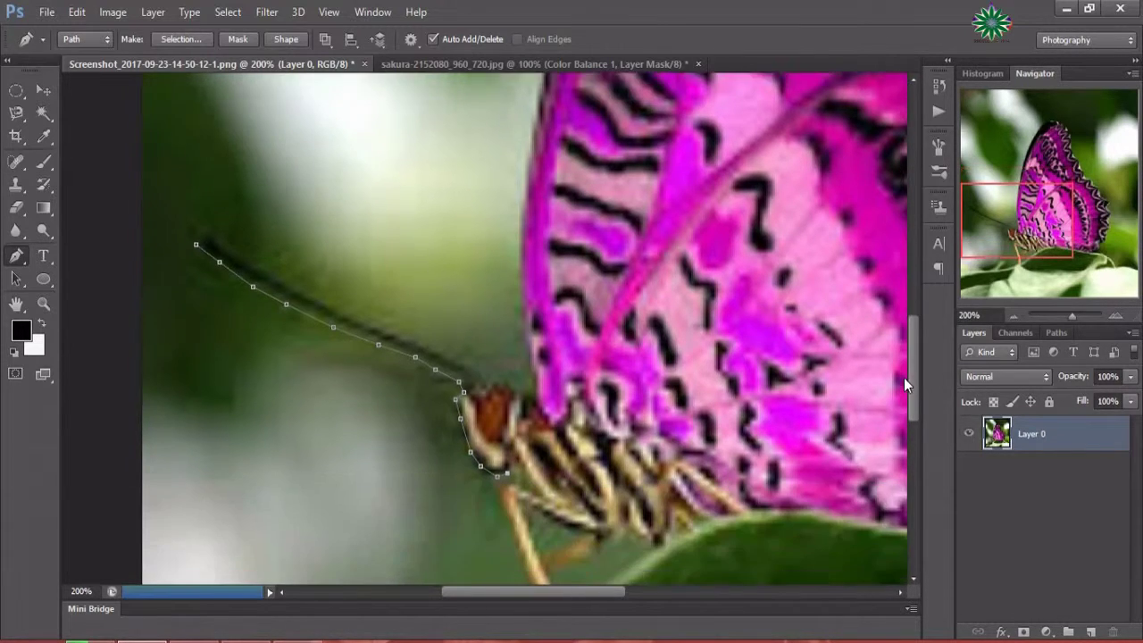
pyautogui.moveTo(913, 359); pyautogui.dragTo(904, 389)
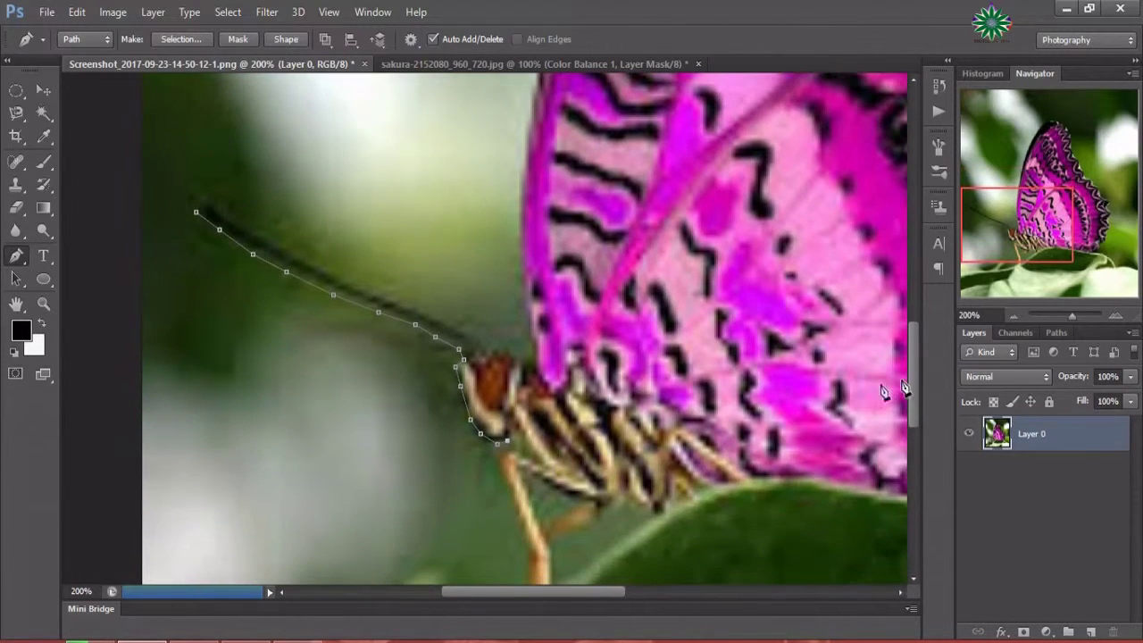
pyautogui.click(498, 454)
pyautogui.moveTo(915, 404); pyautogui.dragTo(913, 438)
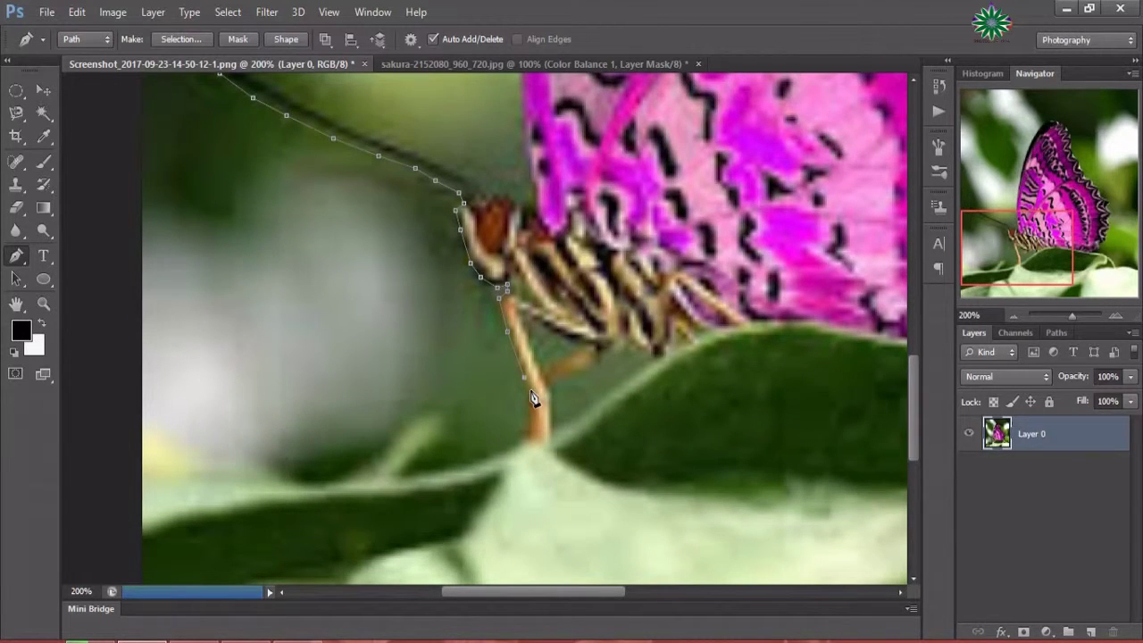
# Trace down the front leg, along the second leg and under the body.
pyautogui.click(528, 390)
pyautogui.click(527, 420)
pyautogui.click(527, 442)
pyautogui.click(560, 383)
pyautogui.click(597, 365)
pyautogui.click(606, 350)
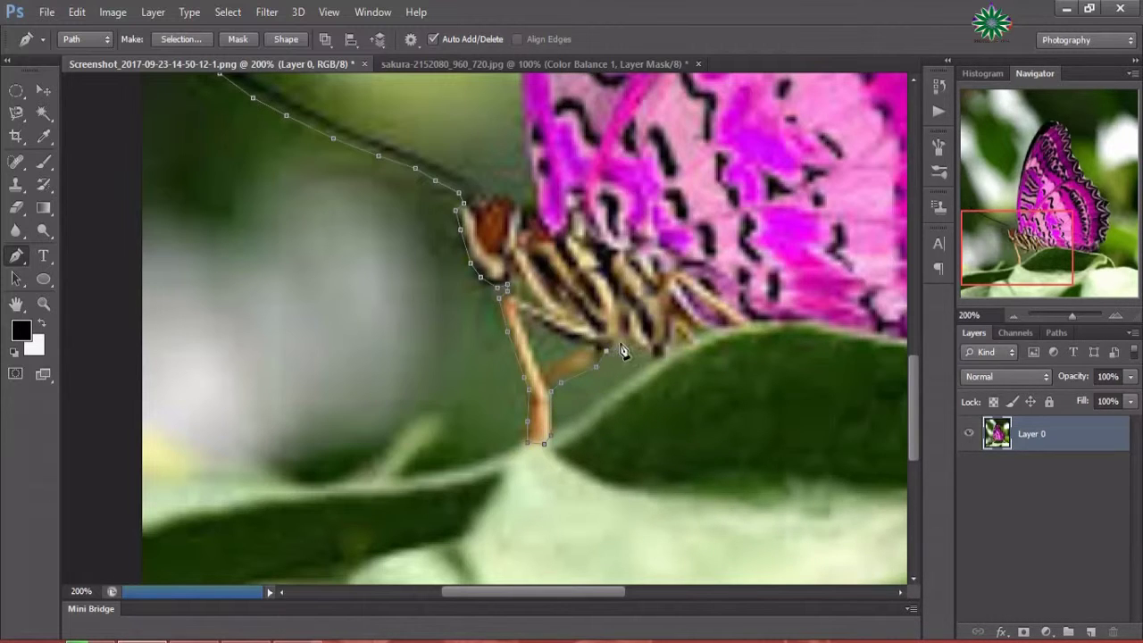
pyautogui.click(624, 347)
pyautogui.click(654, 354)
# Continue the path along the leaf edge beneath the wing.
pyautogui.click(695, 339)
pyautogui.click(756, 327)
pyautogui.click(808, 327)
pyautogui.click(853, 334)
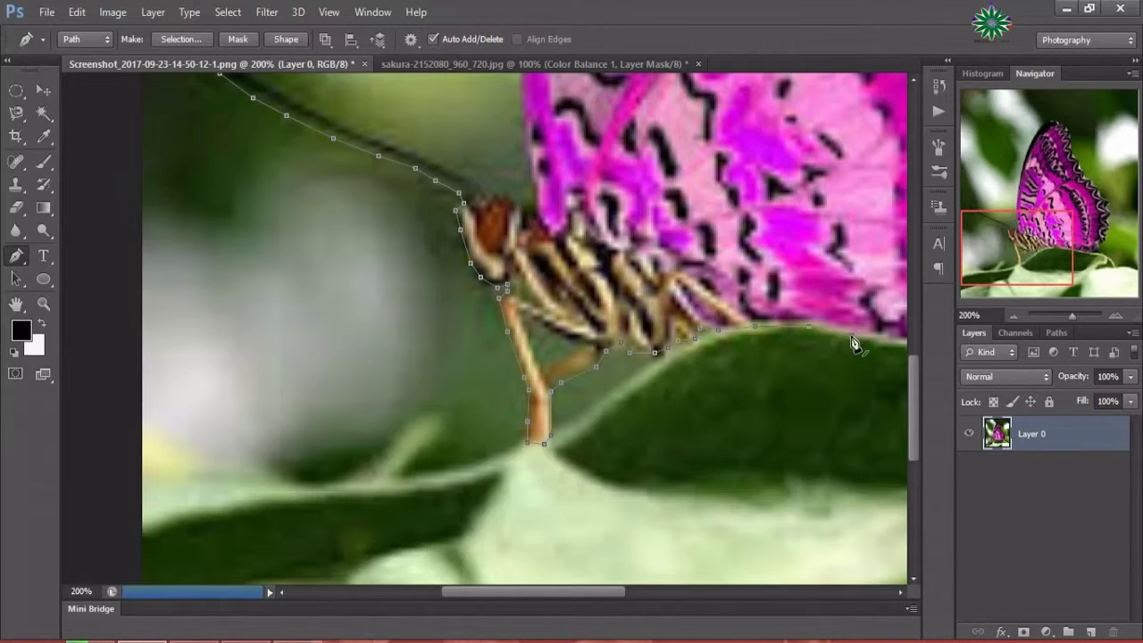
pyautogui.moveTo(489, 593); pyautogui.dragTo(562, 593)
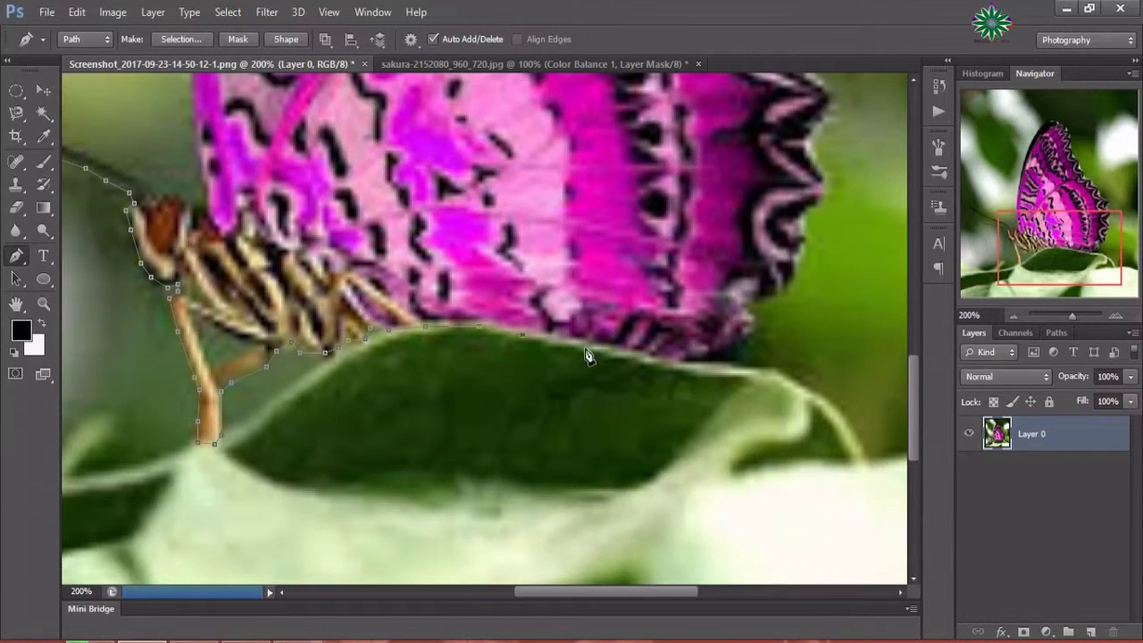
pyautogui.click(589, 343)
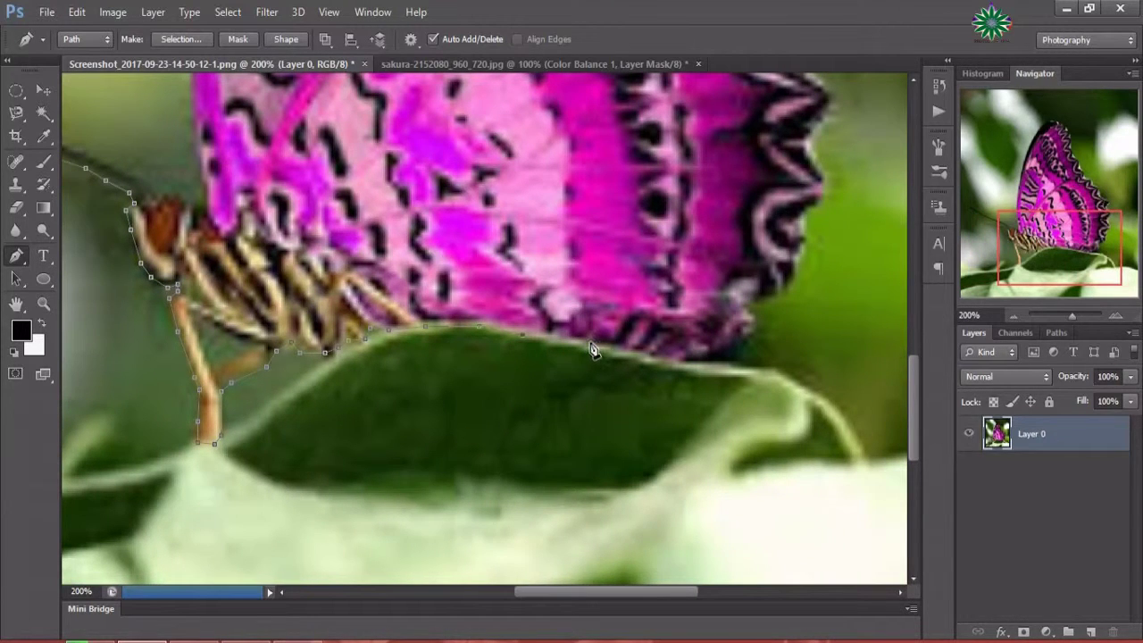
# Trace the lower wing's bottom edge to its rear corner, then up the rear edge.
pyautogui.click(645, 355)
pyautogui.click(683, 359)
pyautogui.click(712, 352)
pyautogui.click(743, 343)
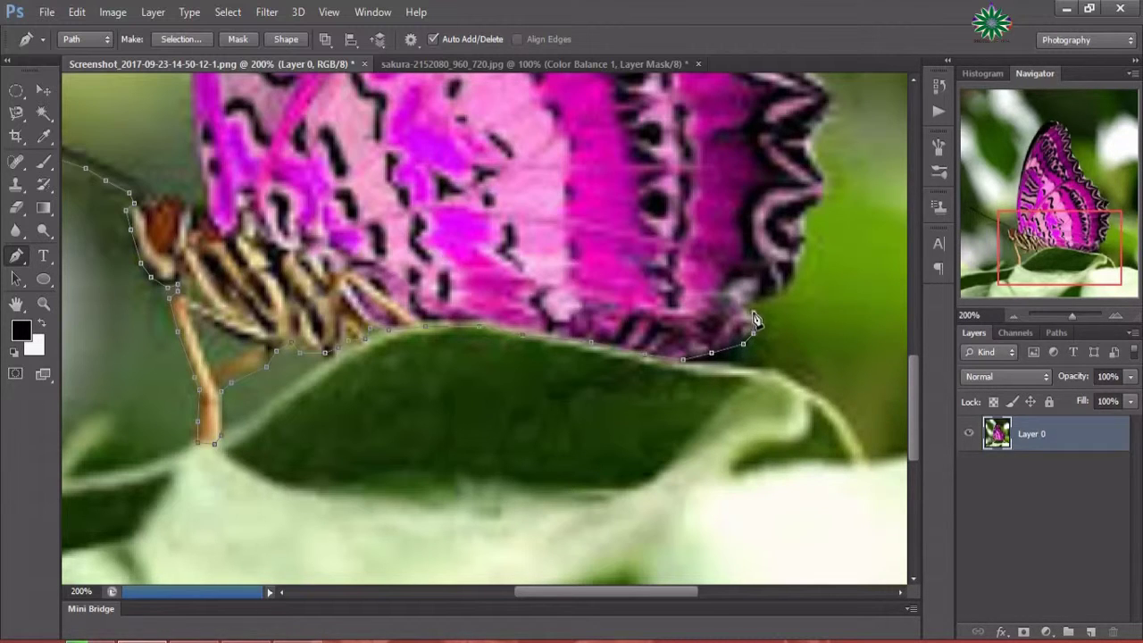
pyautogui.click(752, 303)
pyautogui.click(781, 297)
pyautogui.click(799, 252)
pyautogui.click(802, 220)
pyautogui.click(814, 141)
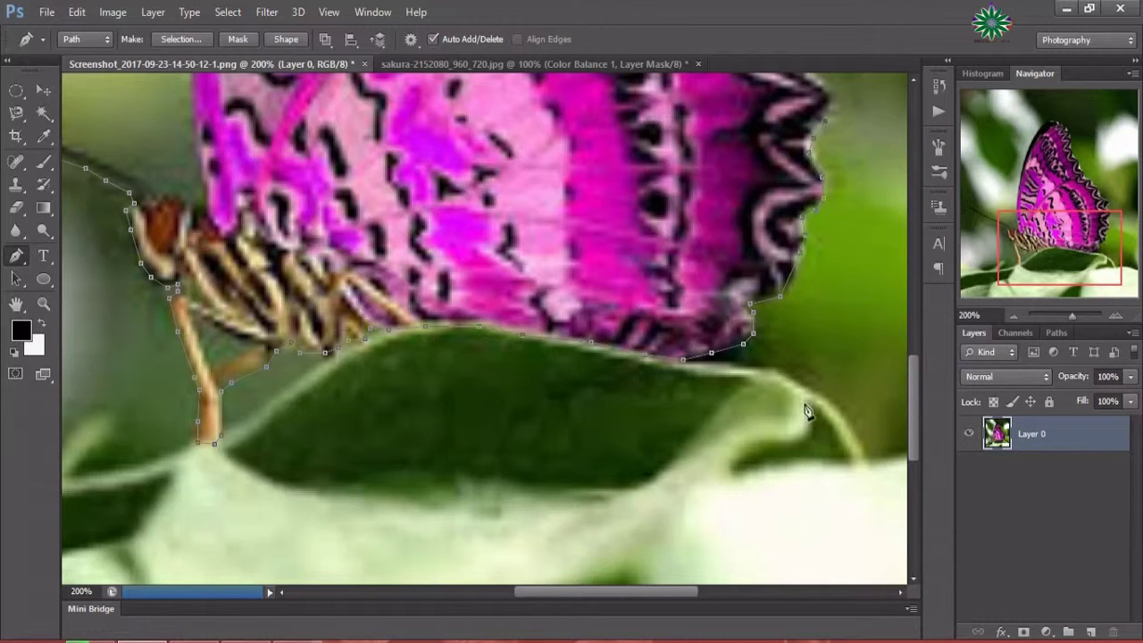
pyautogui.moveTo(912, 399); pyautogui.dragTo(926, 335)
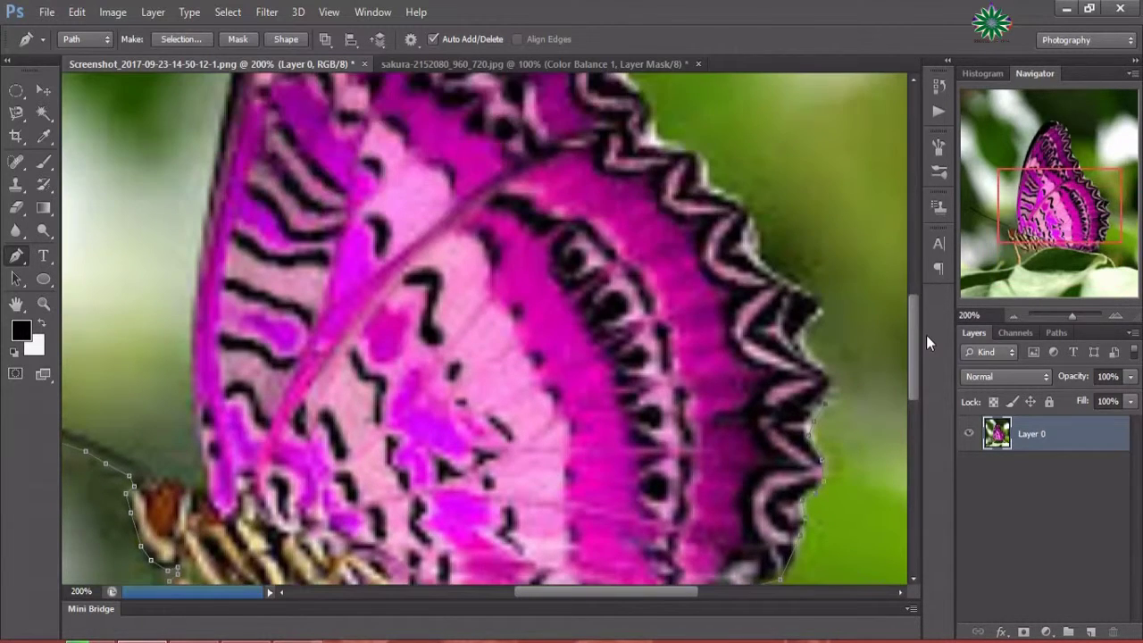
# Add Pen anchors up the butterfly's scalloped wing edge.
pyautogui.click(836, 378)
pyautogui.click(823, 300)
pyautogui.click(807, 292)
pyautogui.click(778, 271)
pyautogui.moveTo(763, 261); pyautogui.dragTo(761, 232)
pyautogui.click(747, 211)
pyautogui.click(709, 191)
pyautogui.click(700, 158)
pyautogui.moveTo(912, 343); pyautogui.dragTo(927, 290)
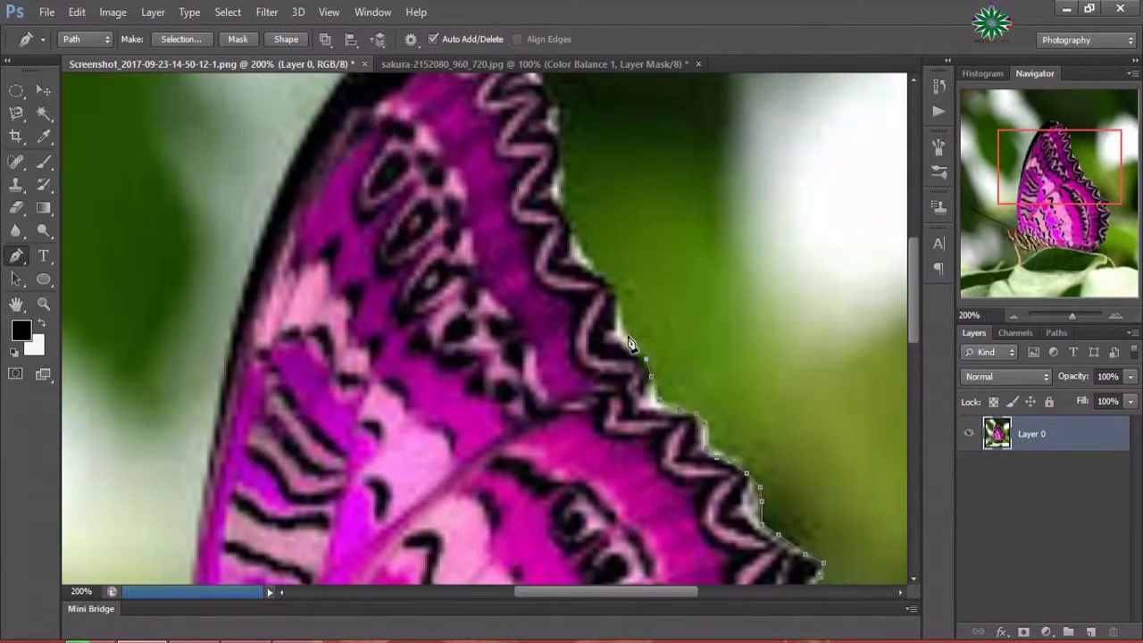
# Trace the path up along the upper wing edge.
pyautogui.click(621, 290)
pyautogui.click(586, 261)
pyautogui.click(573, 231)
pyautogui.click(564, 190)
pyautogui.click(561, 150)
pyautogui.click(559, 119)
pyautogui.moveTo(914, 313); pyautogui.dragTo(918, 270)
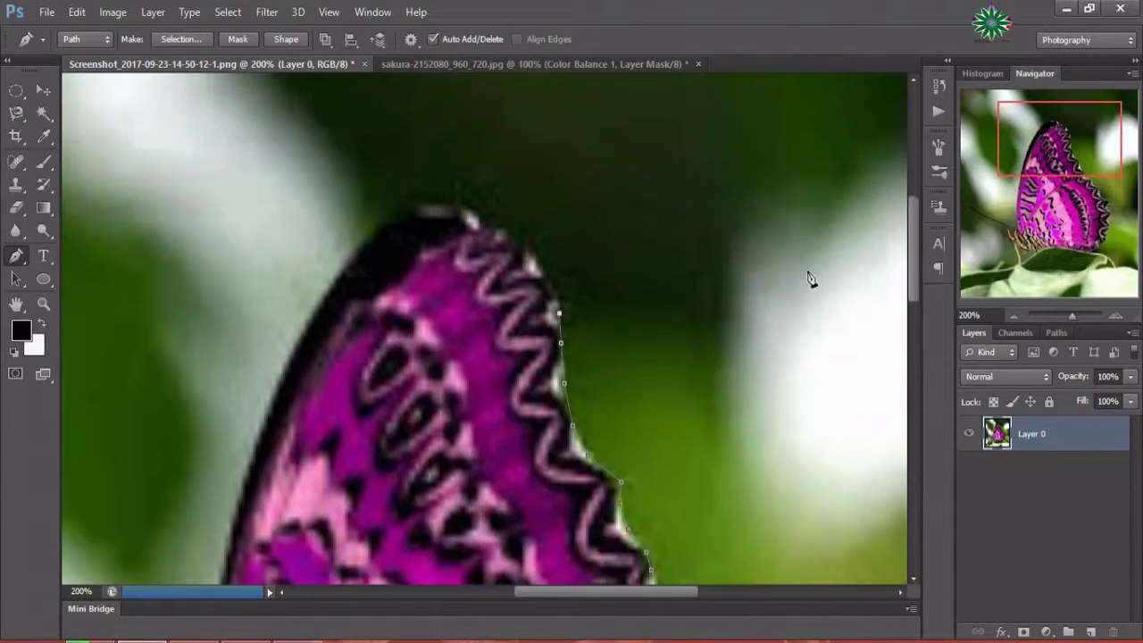
# Trace around the wing tip and across the top of the wing.
pyautogui.click(546, 271)
pyautogui.click(525, 244)
pyautogui.click(499, 225)
pyautogui.click(479, 207)
pyautogui.click(451, 201)
pyautogui.click(428, 201)
pyautogui.click(403, 208)
# Trace the path down the wing's front edge.
pyautogui.click(393, 218)
pyautogui.click(380, 229)
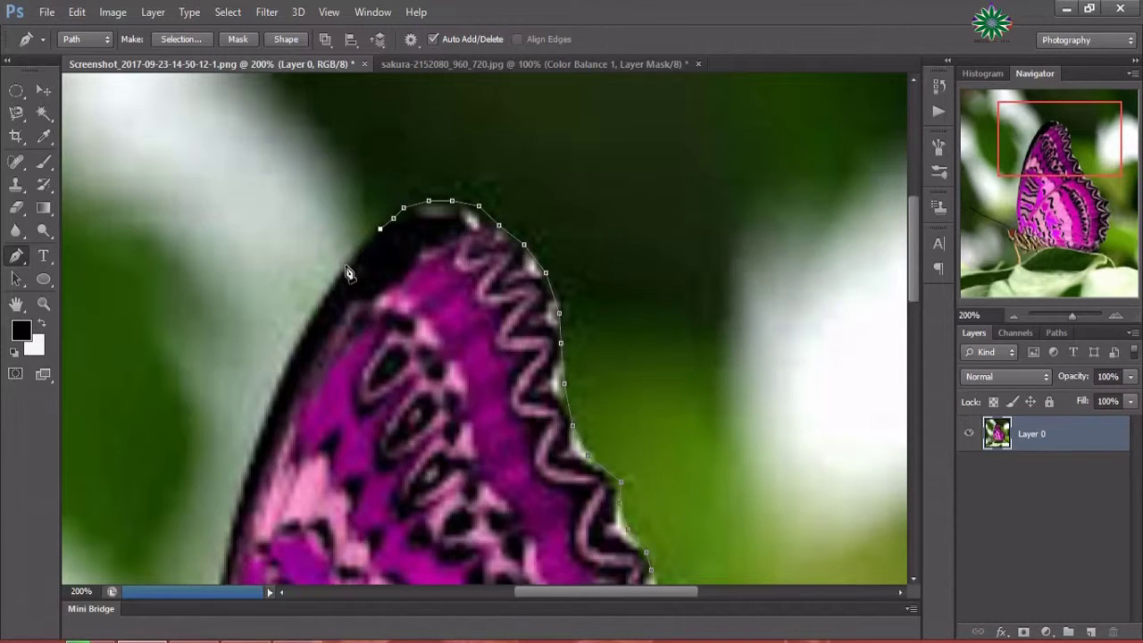
pyautogui.click(347, 267)
pyautogui.click(308, 323)
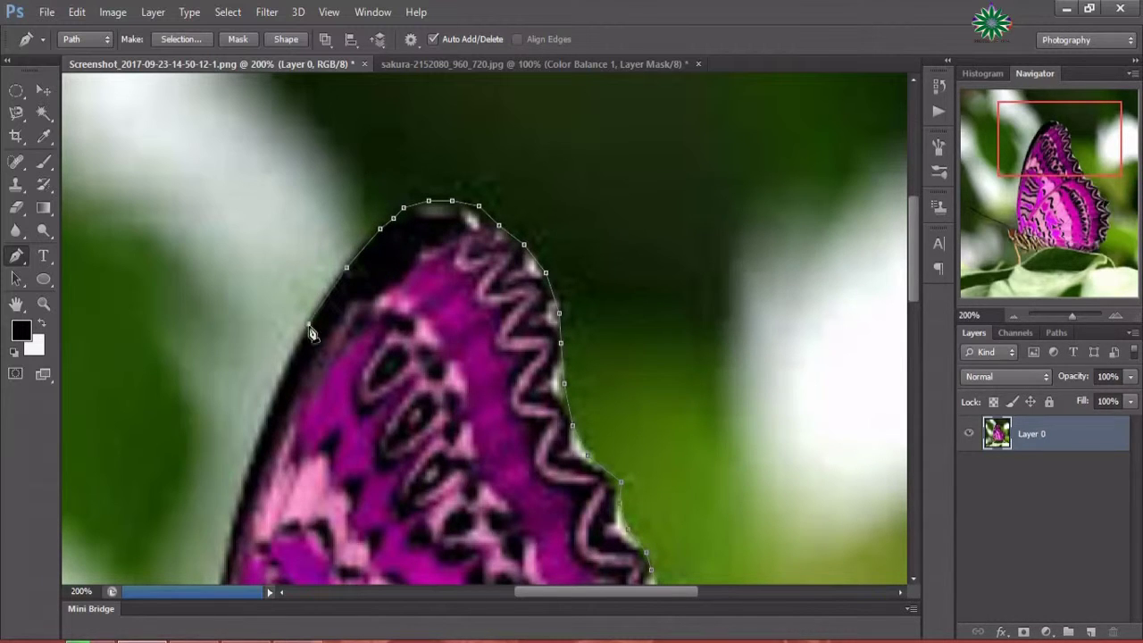
pyautogui.click(281, 374)
pyautogui.moveTo(555, 593); pyautogui.dragTo(530, 593)
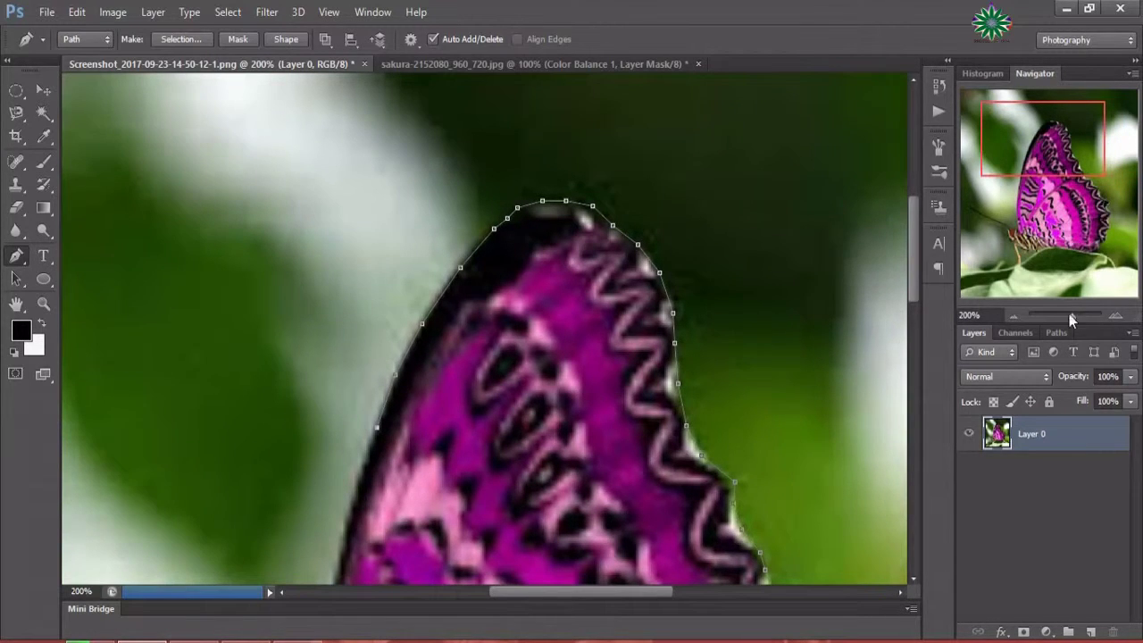
pyautogui.moveTo(913, 268); pyautogui.dragTo(913, 329)
# Extend the front-edge outline further down toward the lower wing.
pyautogui.click(360, 261)
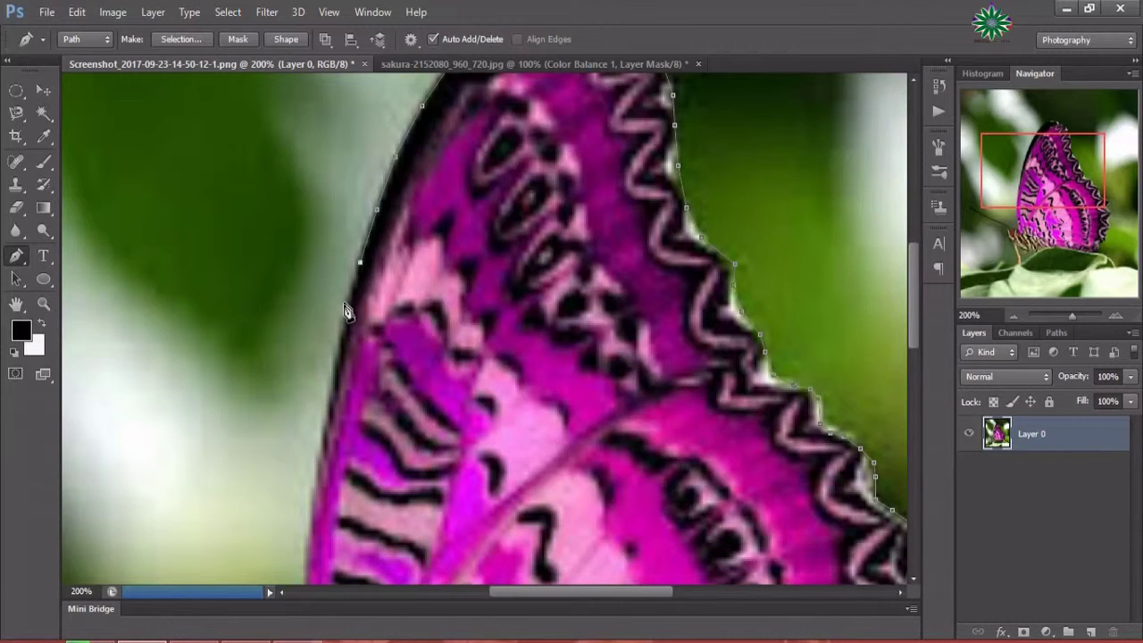
pyautogui.click(345, 312)
pyautogui.click(335, 365)
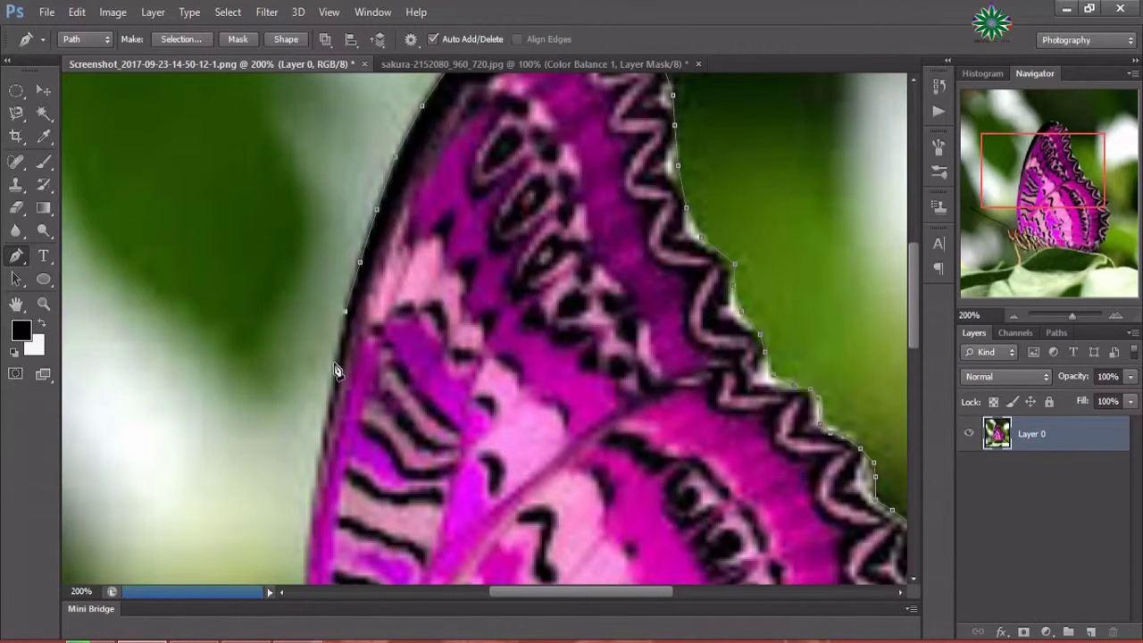
pyautogui.click(324, 424)
pyautogui.click(318, 467)
pyautogui.click(309, 530)
pyautogui.moveTo(912, 309); pyautogui.dragTo(915, 360)
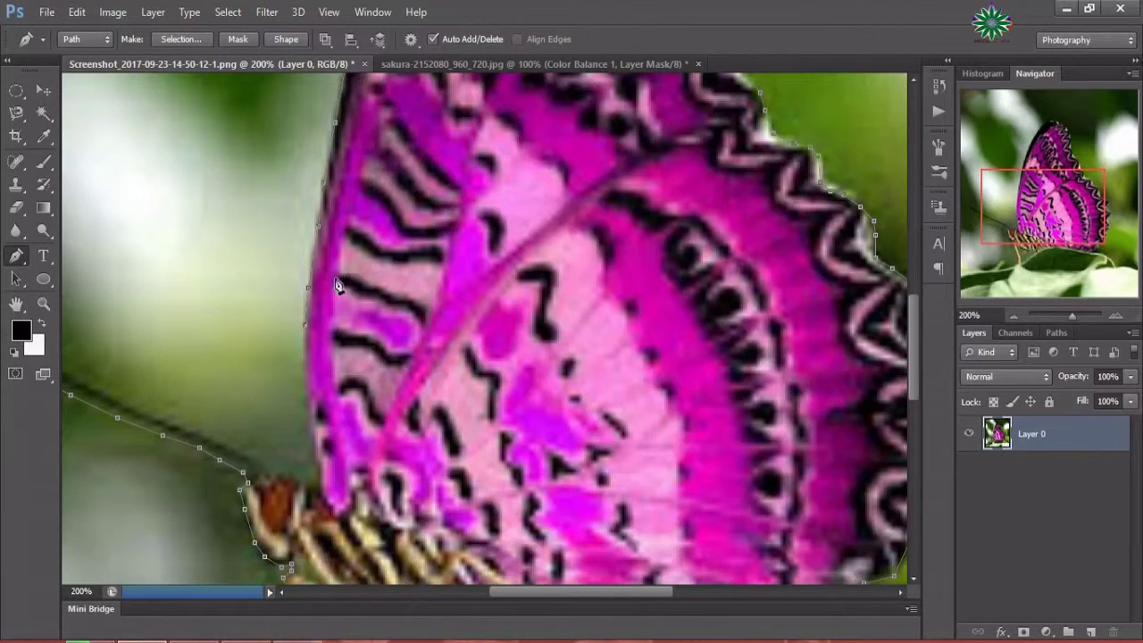
# Bring the outline down to the body, then along the antenna to its tip.
pyautogui.click(307, 379)
pyautogui.click(307, 433)
pyautogui.click(318, 491)
pyautogui.click(288, 479)
pyautogui.click(265, 475)
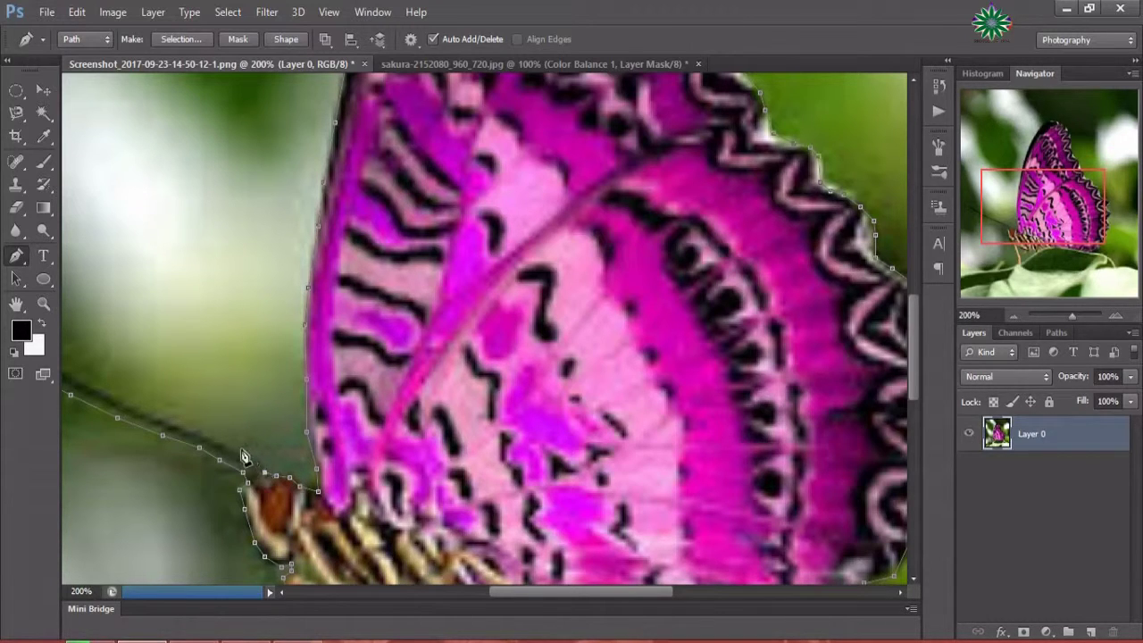
pyautogui.click(241, 456)
pyautogui.click(219, 445)
pyautogui.click(189, 433)
pyautogui.click(167, 421)
pyautogui.click(142, 413)
pyautogui.moveTo(524, 597); pyautogui.dragTo(481, 596)
# Trace the antenna's upper side back to the start point and close the path.
pyautogui.click(256, 371)
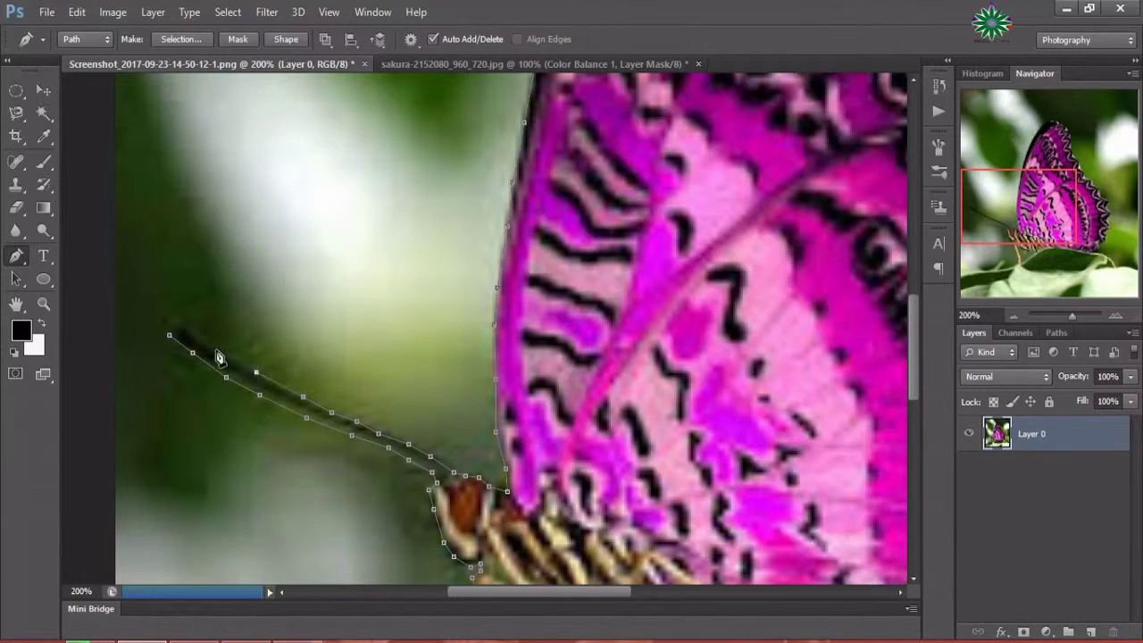
pyautogui.click(209, 348)
pyautogui.click(182, 331)
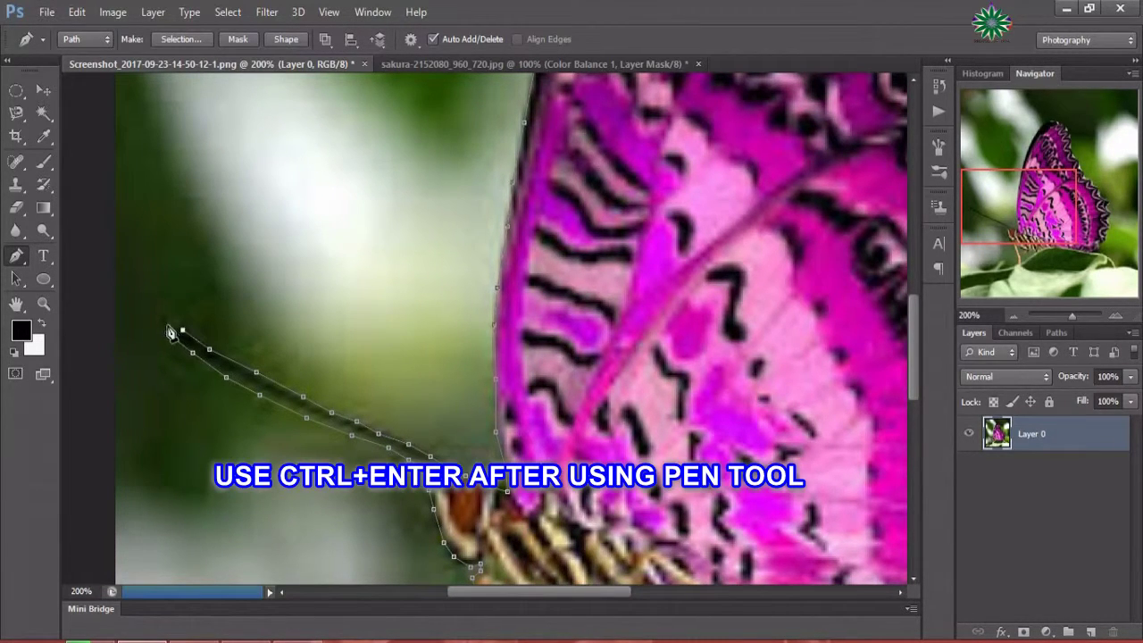
pyautogui.click(167, 325)
pyautogui.hotkey('ctrl', 'Return')
# Remove the stray anchor between the legs and load the closed path as a selection.
pyautogui.moveTo(916, 363); pyautogui.dragTo(914, 398)
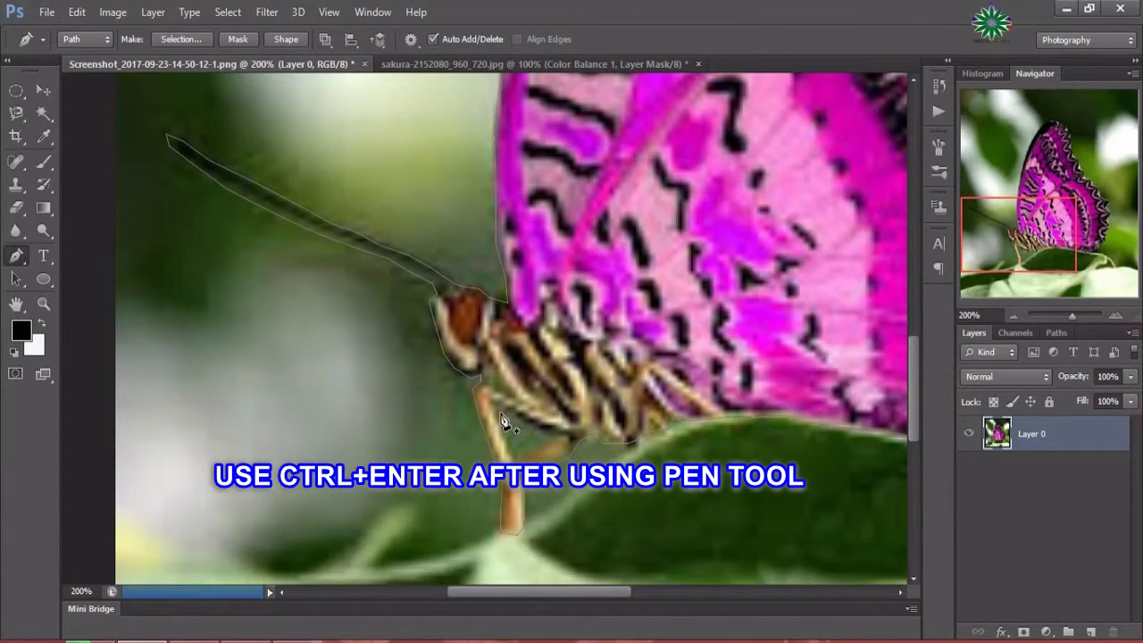
pyautogui.click(502, 415)
pyautogui.click(503, 423)
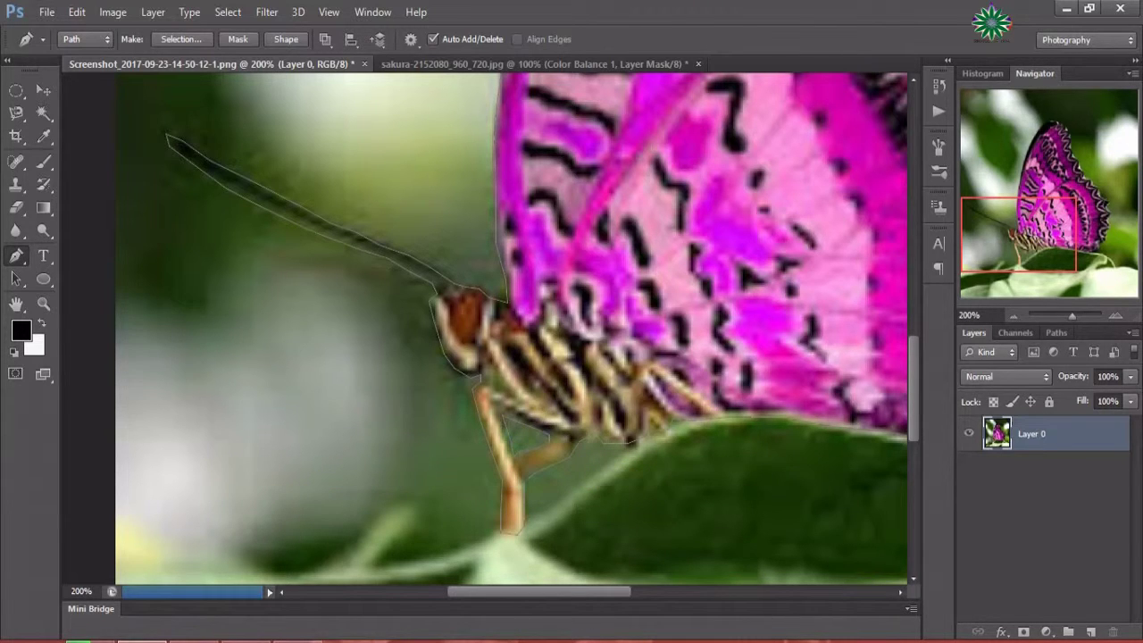
pyautogui.hotkey('ctrl', 'Return')
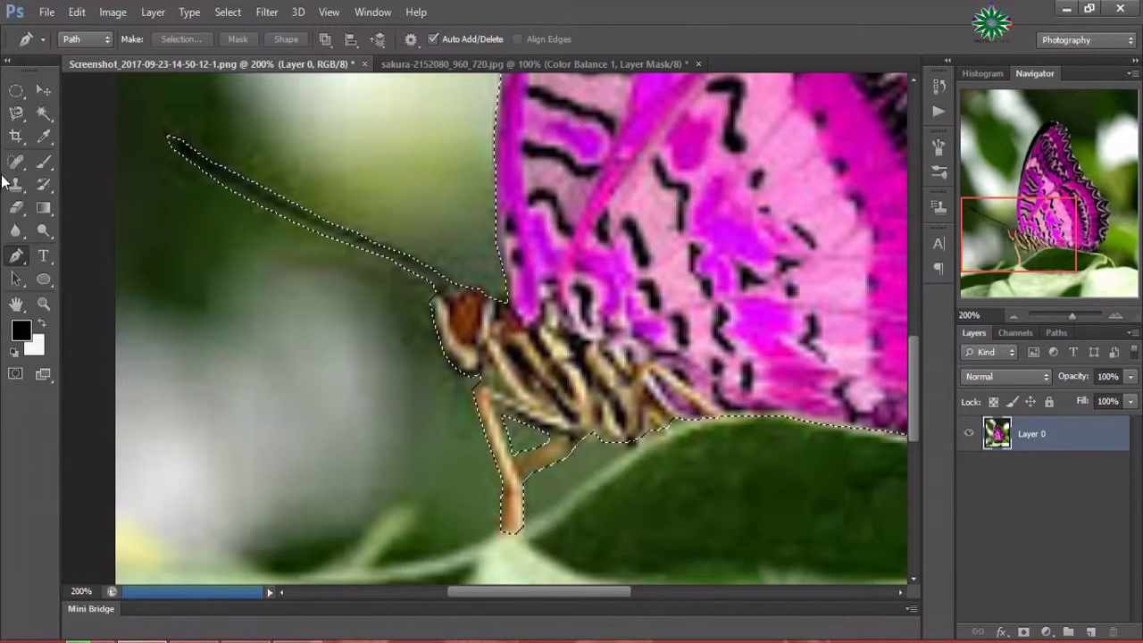
# Drag the selected butterfly into the sakura portrait as Layer 1.
pyautogui.click(43, 89)
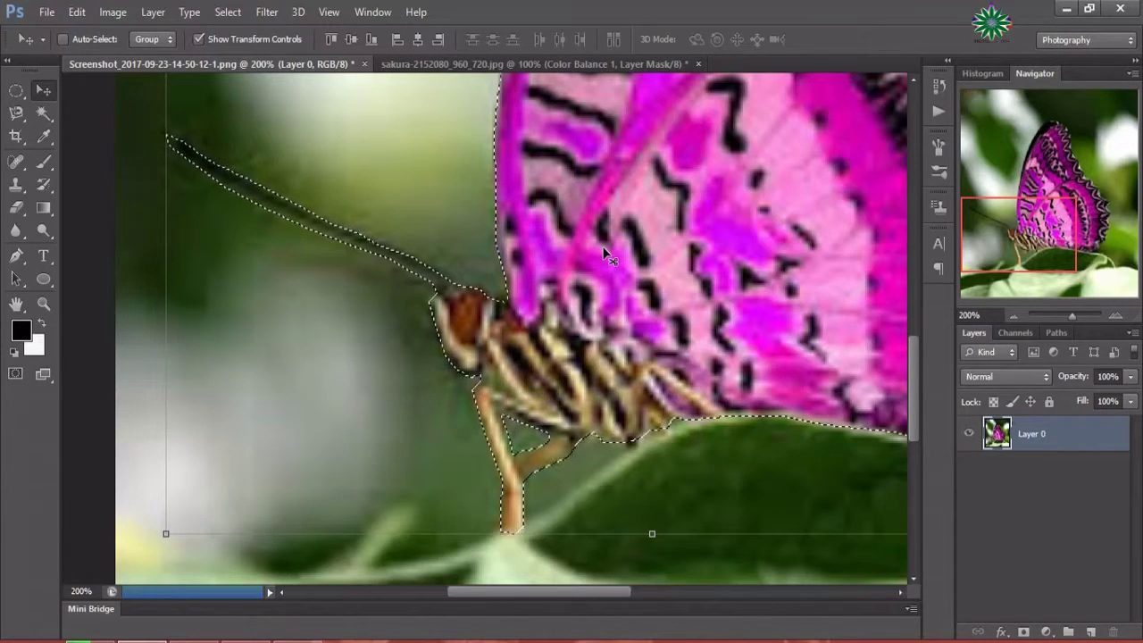
pyautogui.moveTo(604, 254)
pyautogui.mouseDown()
pyautogui.moveTo(509, 63)
pyautogui.moveTo(361, 284)
pyautogui.mouseUp()
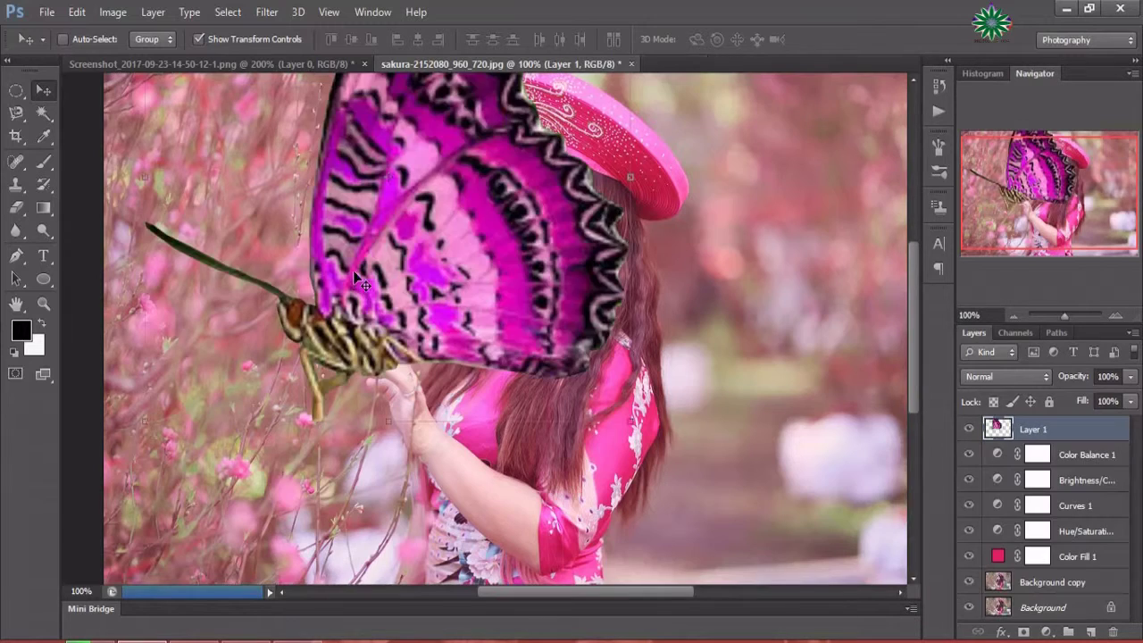
pyautogui.moveTo(482, 246); pyautogui.dragTo(440, 232)
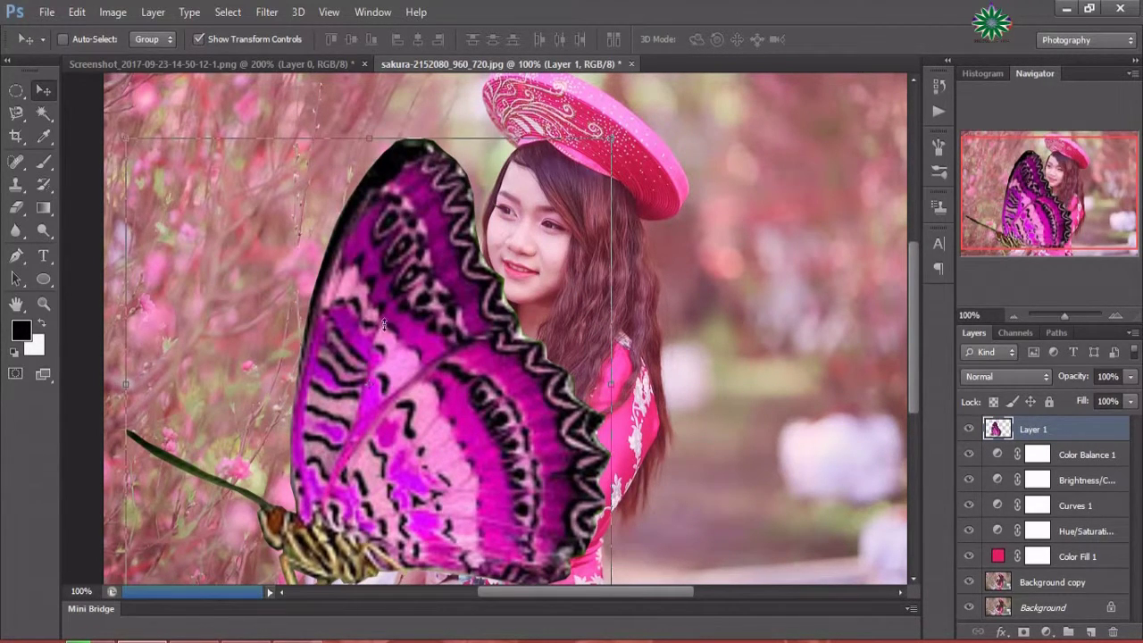
pyautogui.hotkey('ctrl', 't')
pyautogui.moveTo(373, 136); pyautogui.dragTo(411, 304)
# Scale the butterfly down to a small, narrow size.
pyautogui.moveTo(413, 353)
pyautogui.mouseDown()
pyautogui.moveTo(512, 304)
pyautogui.moveTo(527, 271)
pyautogui.mouseUp()
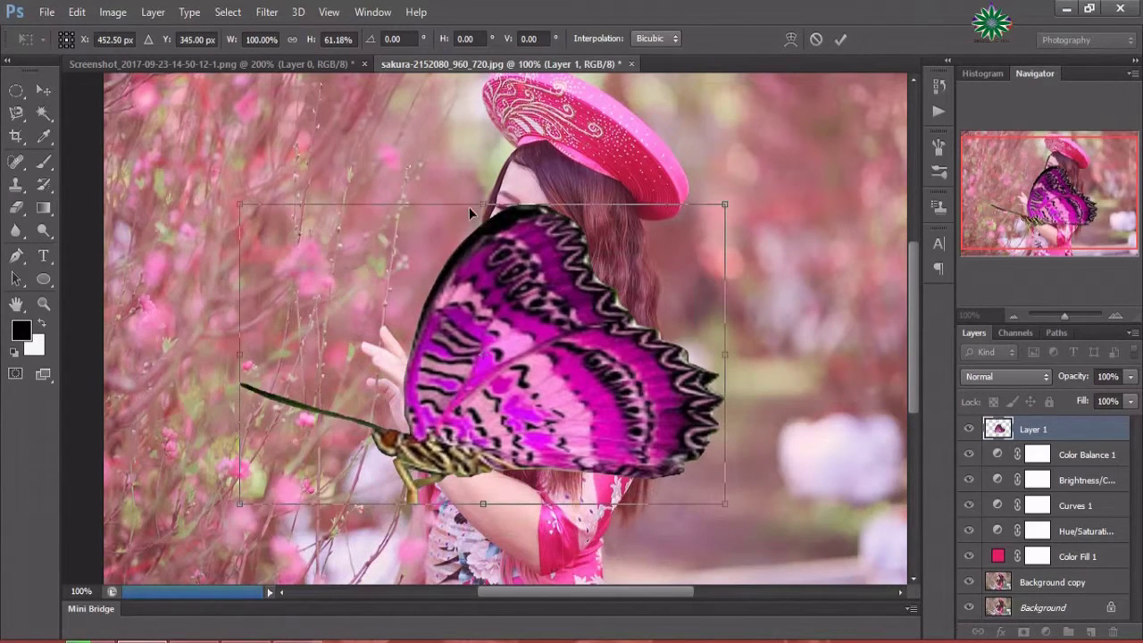
pyautogui.moveTo(481, 201); pyautogui.dragTo(482, 313)
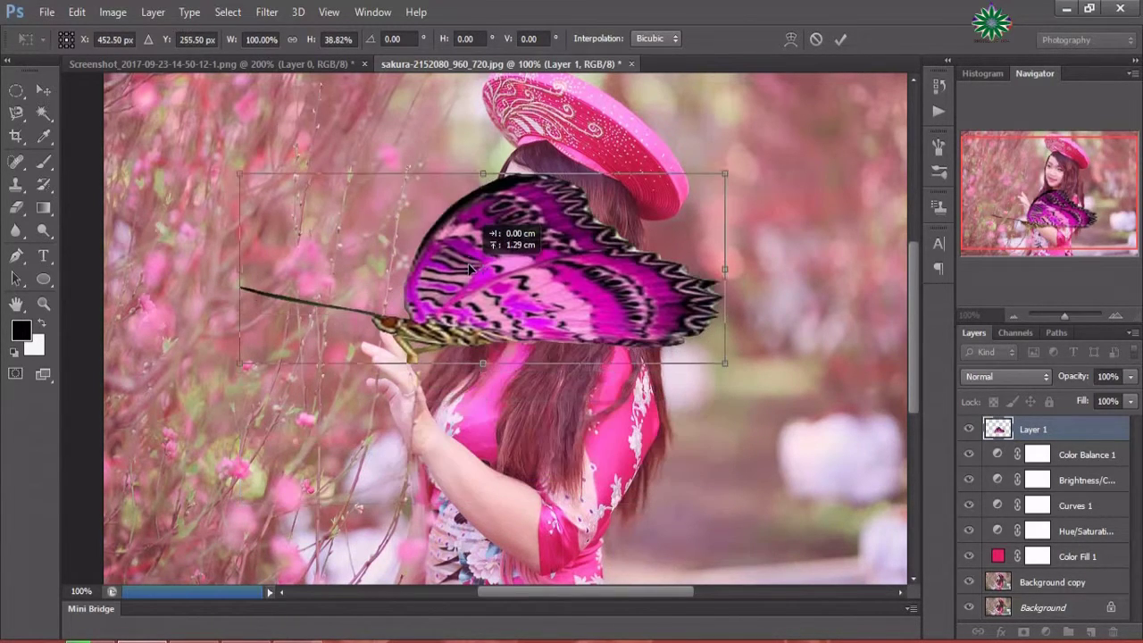
pyautogui.moveTo(486, 375); pyautogui.dragTo(487, 234)
pyautogui.moveTo(724, 267); pyautogui.dragTo(350, 268)
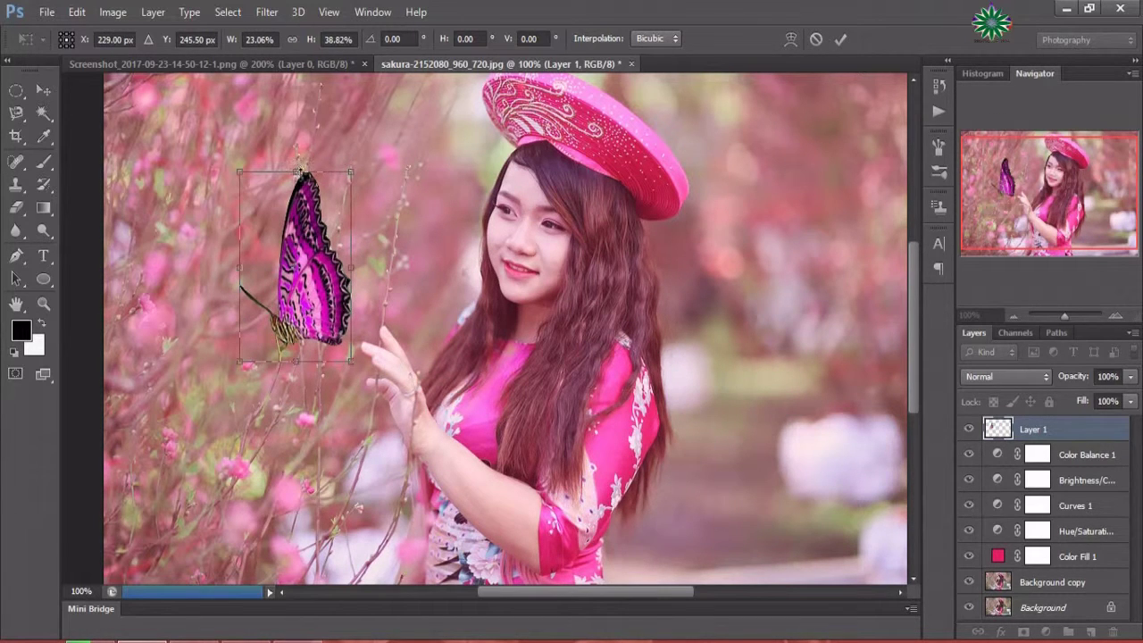
pyautogui.moveTo(296, 172); pyautogui.dragTo(297, 287)
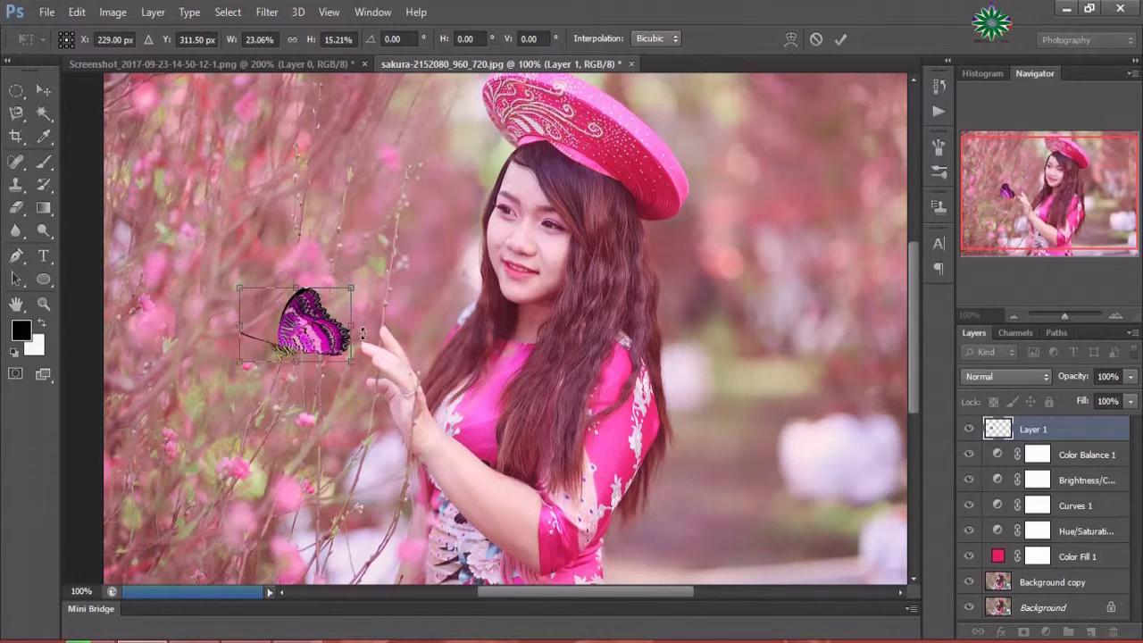
pyautogui.moveTo(352, 327); pyautogui.dragTo(326, 327)
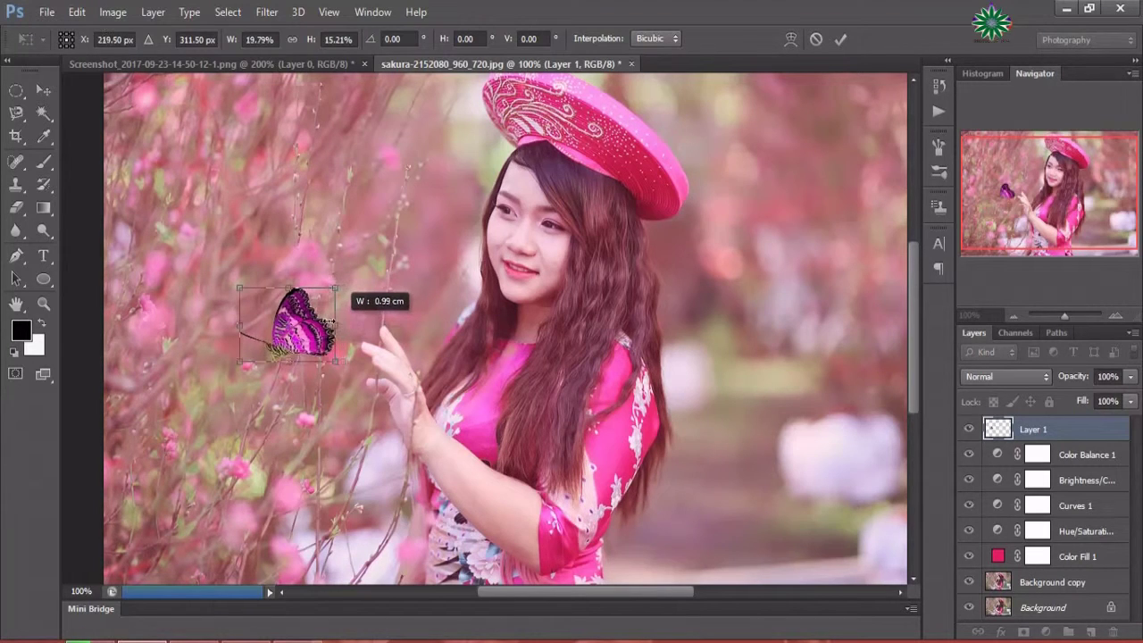
# Tilt the butterfly about 37° and move it onto the branch beside the girl's hand.
pyautogui.moveTo(234, 284); pyautogui.dragTo(265, 260)
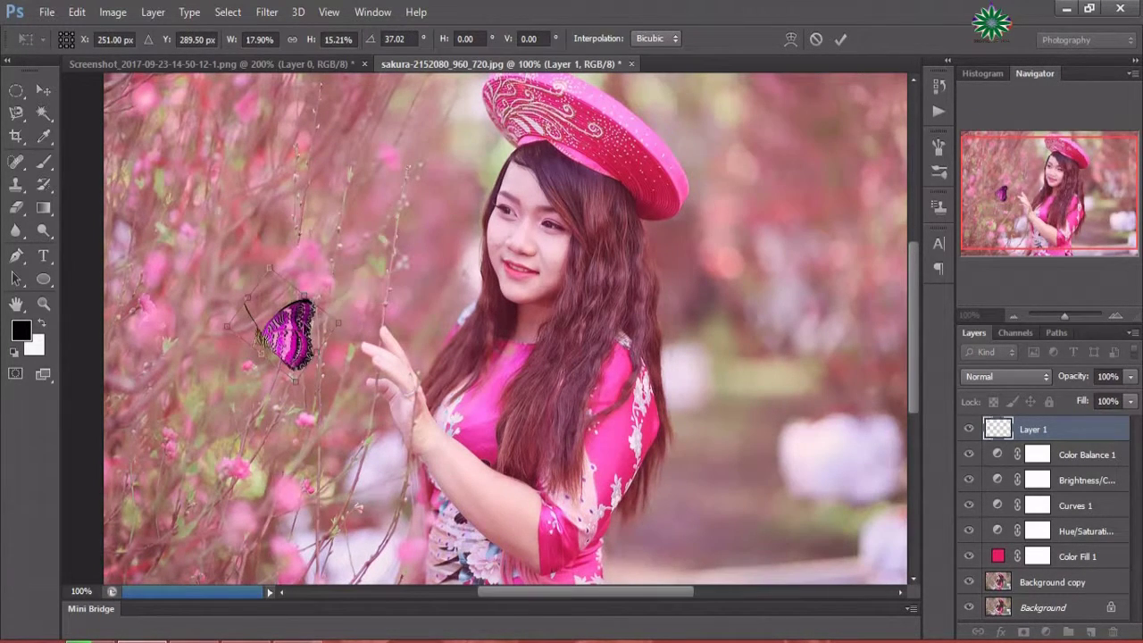
pyautogui.moveTo(289, 335); pyautogui.dragTo(317, 302)
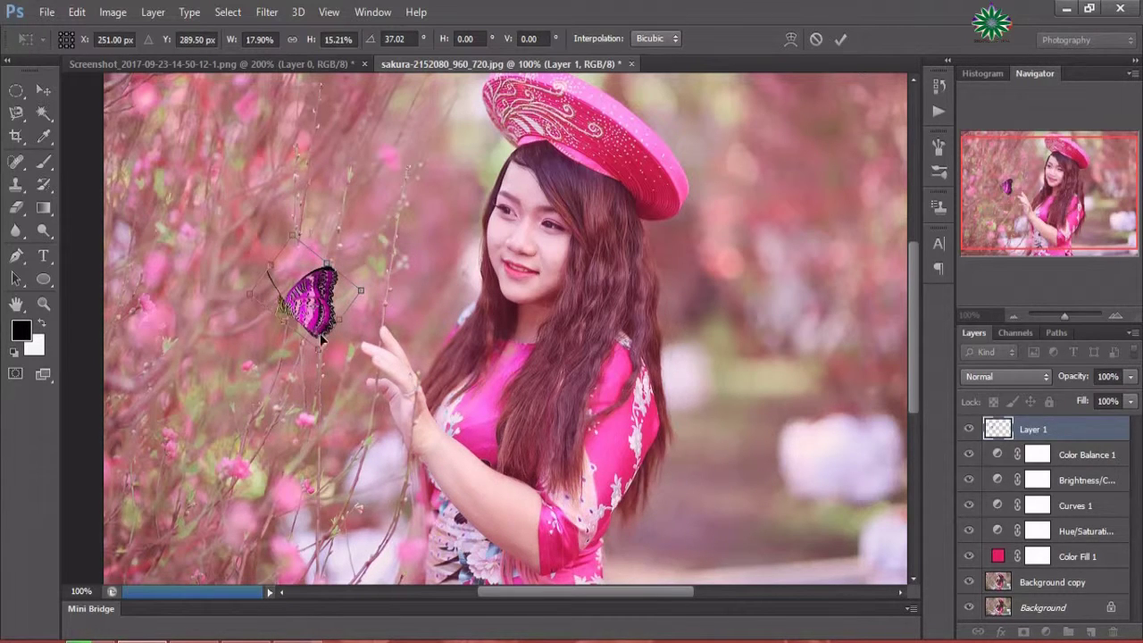
pyautogui.moveTo(361, 290); pyautogui.dragTo(365, 293)
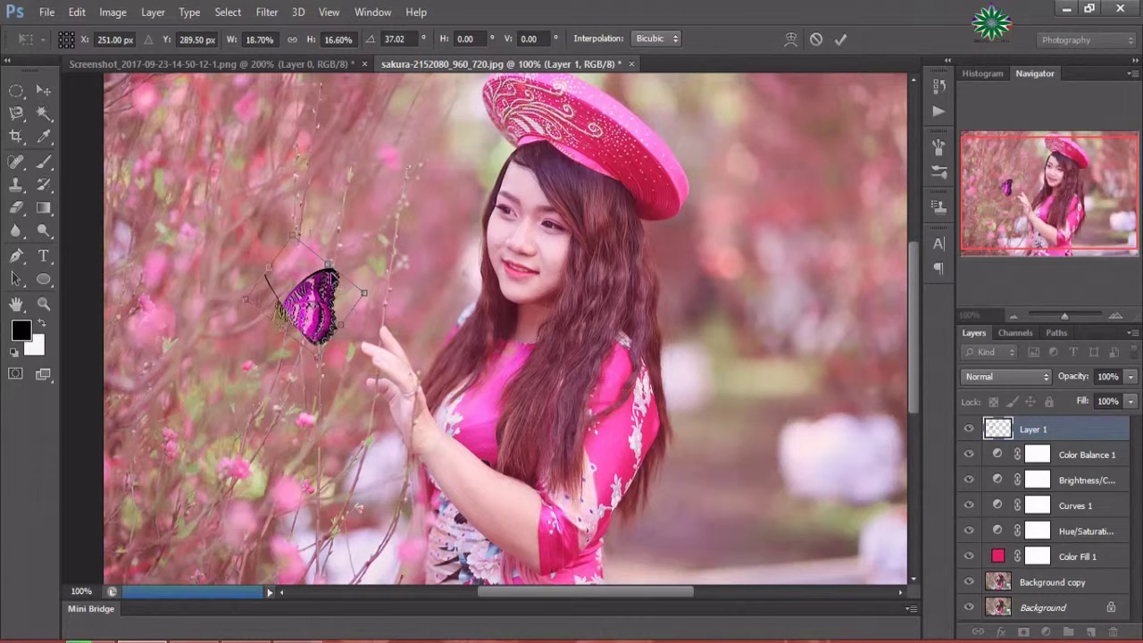
pyautogui.moveTo(295, 225); pyautogui.dragTo(292, 198)
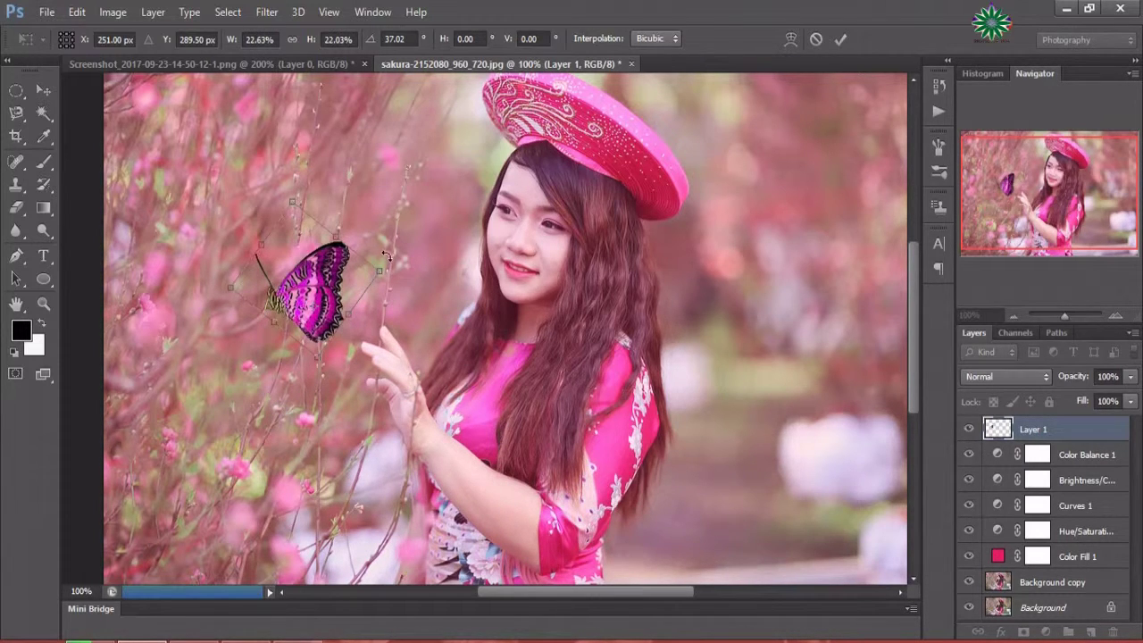
pyautogui.moveTo(378, 284)
pyautogui.mouseDown()
pyautogui.moveTo(332, 272)
pyautogui.moveTo(319, 299)
pyautogui.moveTo(343, 289)
pyautogui.mouseUp()
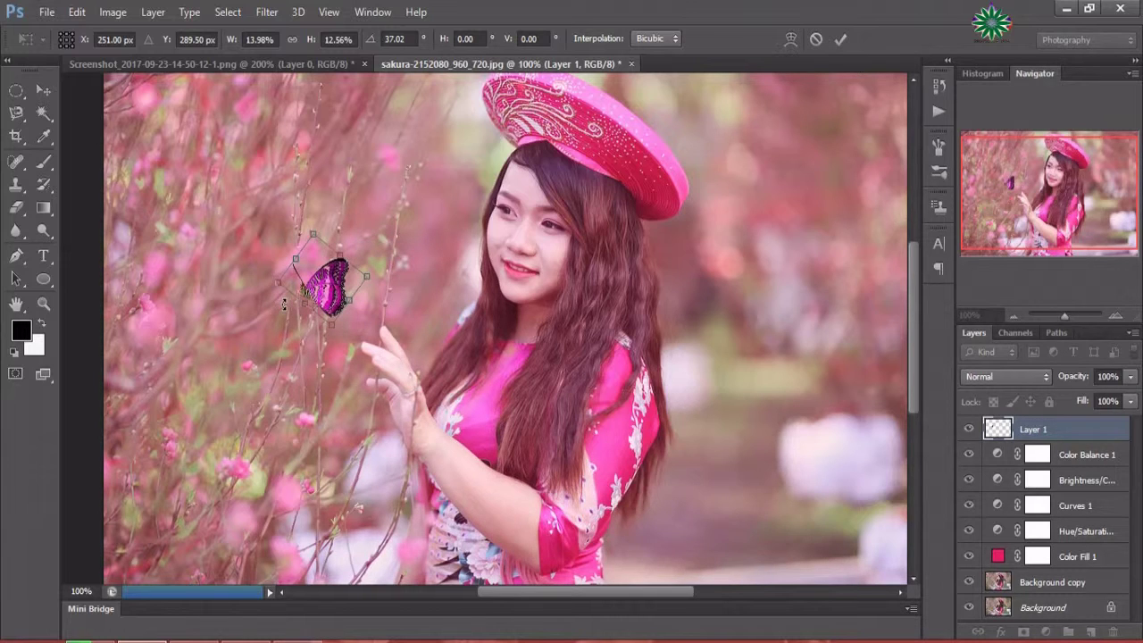
# Adjust the butterfly to about 16.4% width, 14.75% height, 43.6° tilt, and commit.
pyautogui.moveTo(281, 303); pyautogui.dragTo(278, 295)
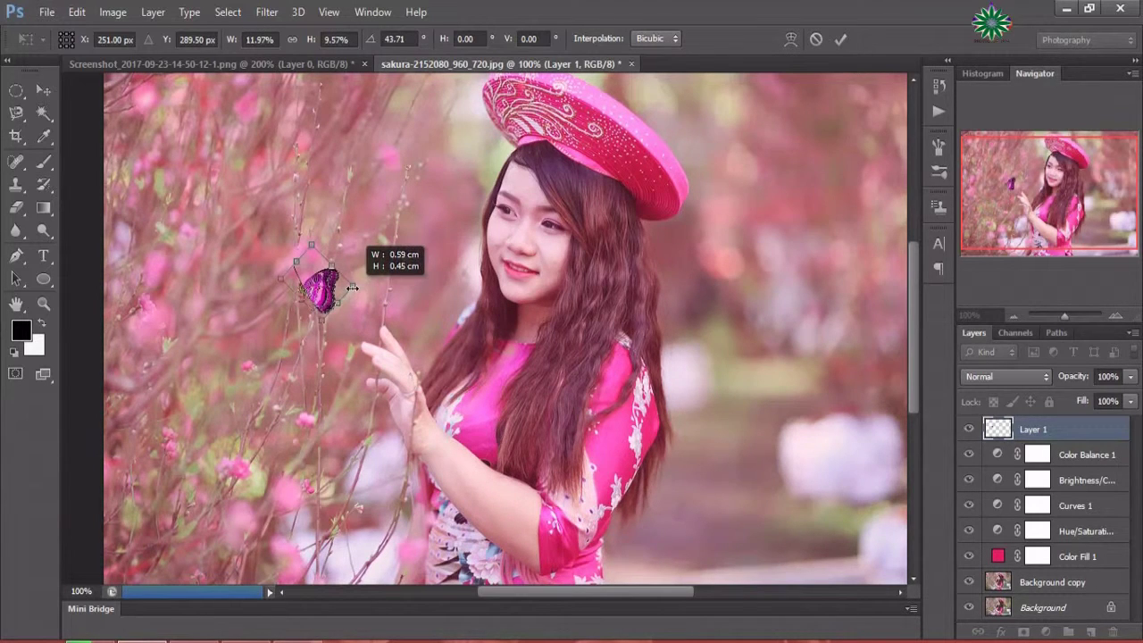
pyautogui.moveTo(367, 284); pyautogui.dragTo(354, 285)
pyautogui.moveTo(320, 324); pyautogui.dragTo(319, 357)
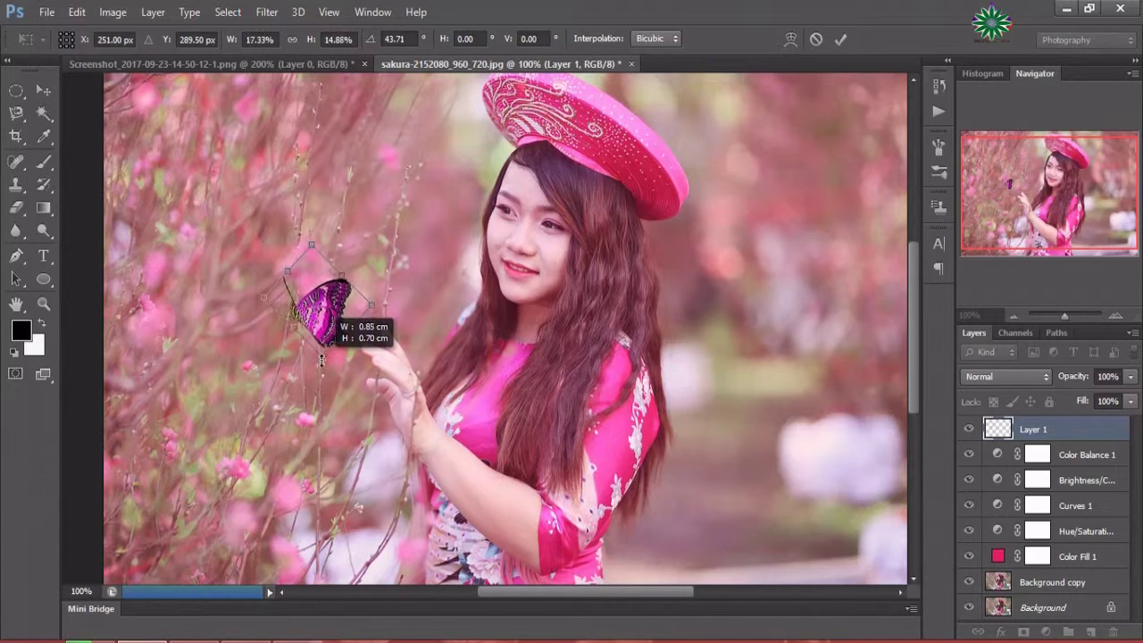
pyautogui.moveTo(320, 359); pyautogui.dragTo(325, 361)
pyautogui.moveTo(334, 308)
pyautogui.mouseDown()
pyautogui.moveTo(346, 308)
pyautogui.moveTo(333, 299)
pyautogui.mouseUp()
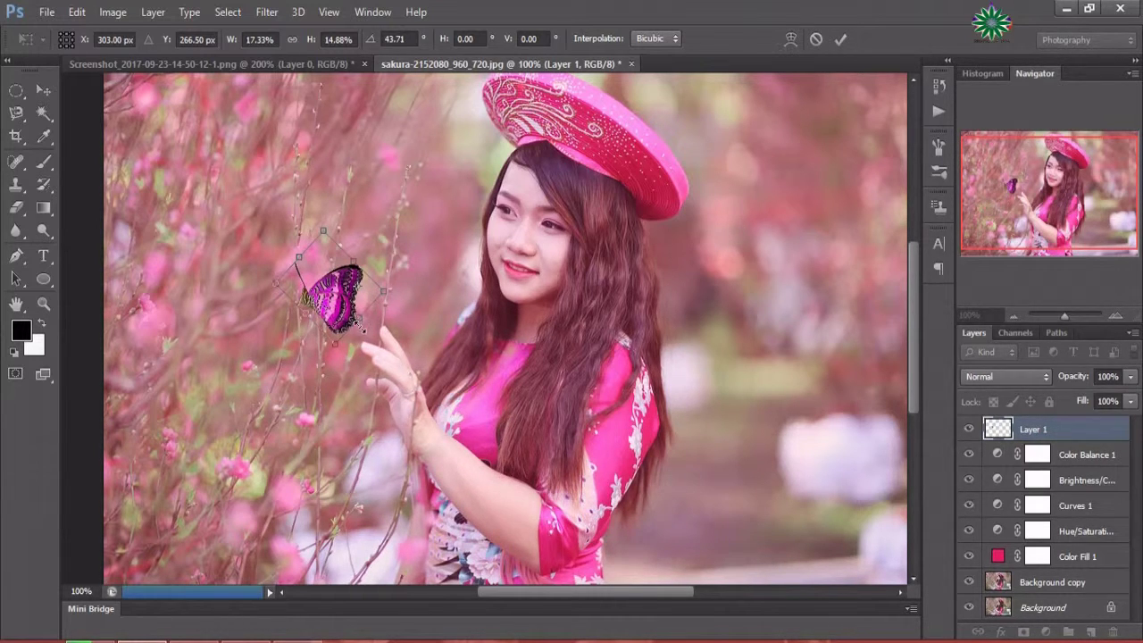
pyautogui.moveTo(384, 291); pyautogui.dragTo(377, 293)
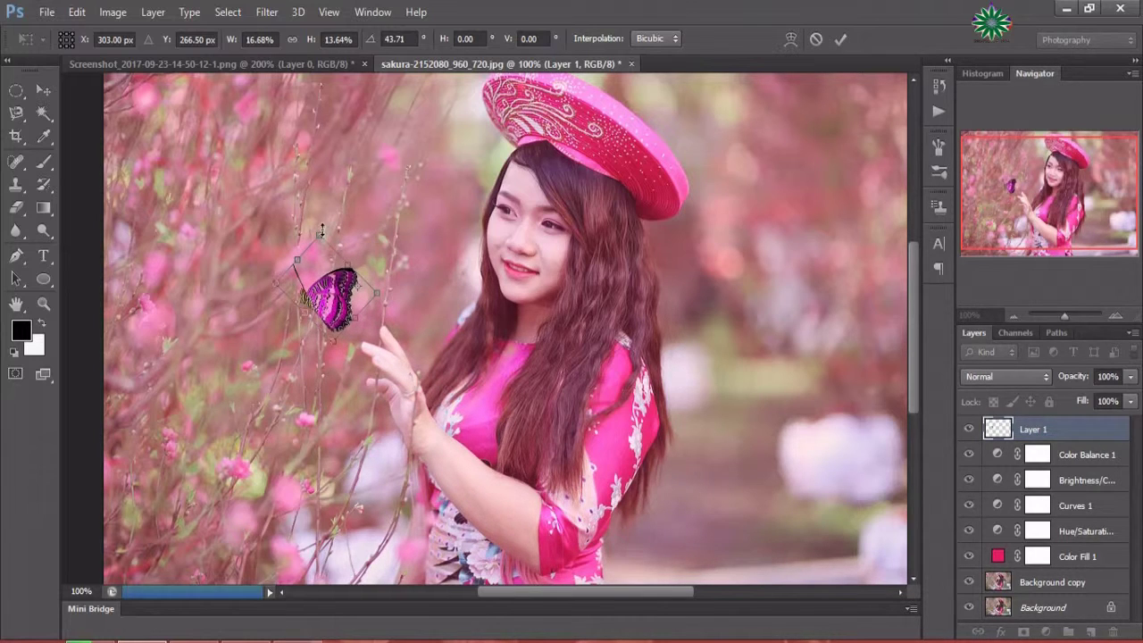
pyautogui.moveTo(321, 232); pyautogui.dragTo(319, 220)
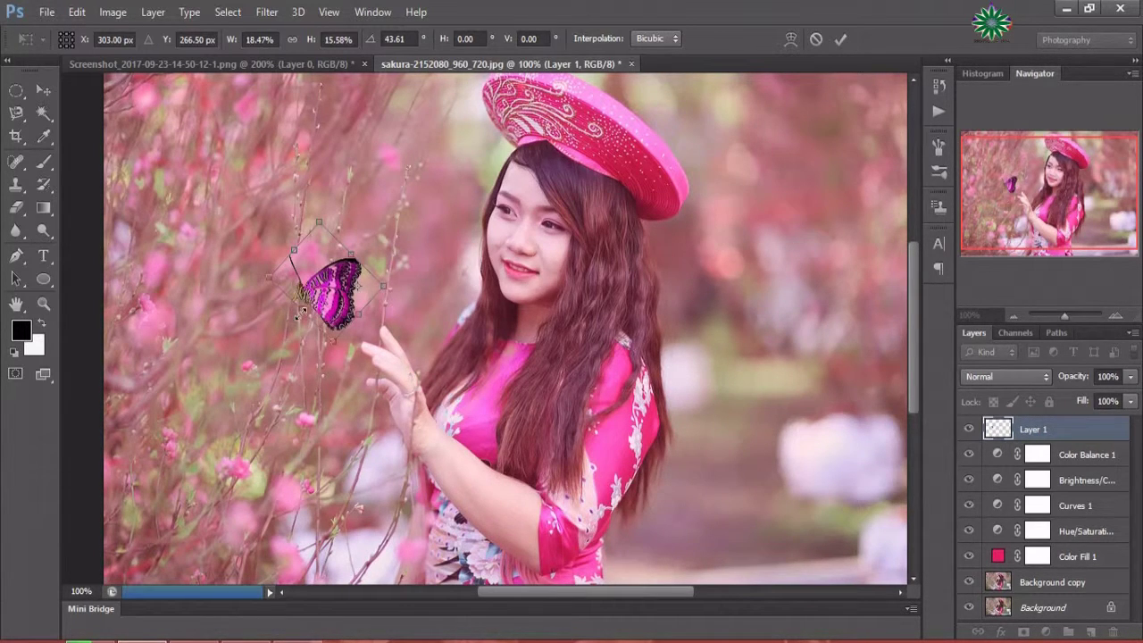
pyautogui.moveTo(381, 284); pyautogui.dragTo(374, 282)
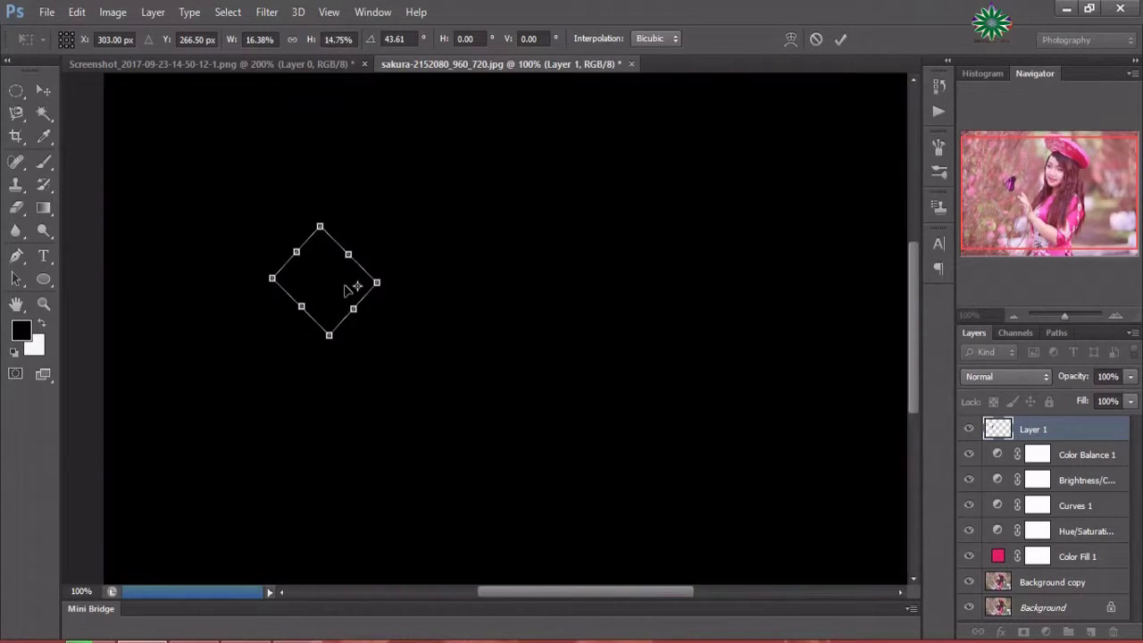
pyautogui.press('Return')
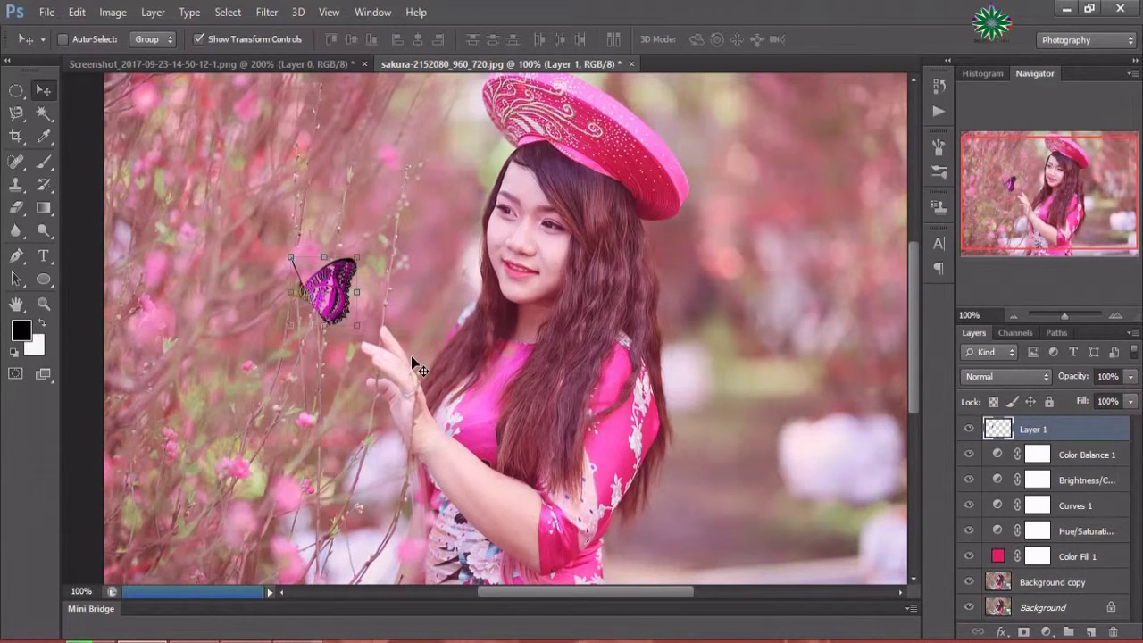
# Try Screen blend mode on Layer 1, lower its opacity, then try Overlay.
pyautogui.click(1006, 379)
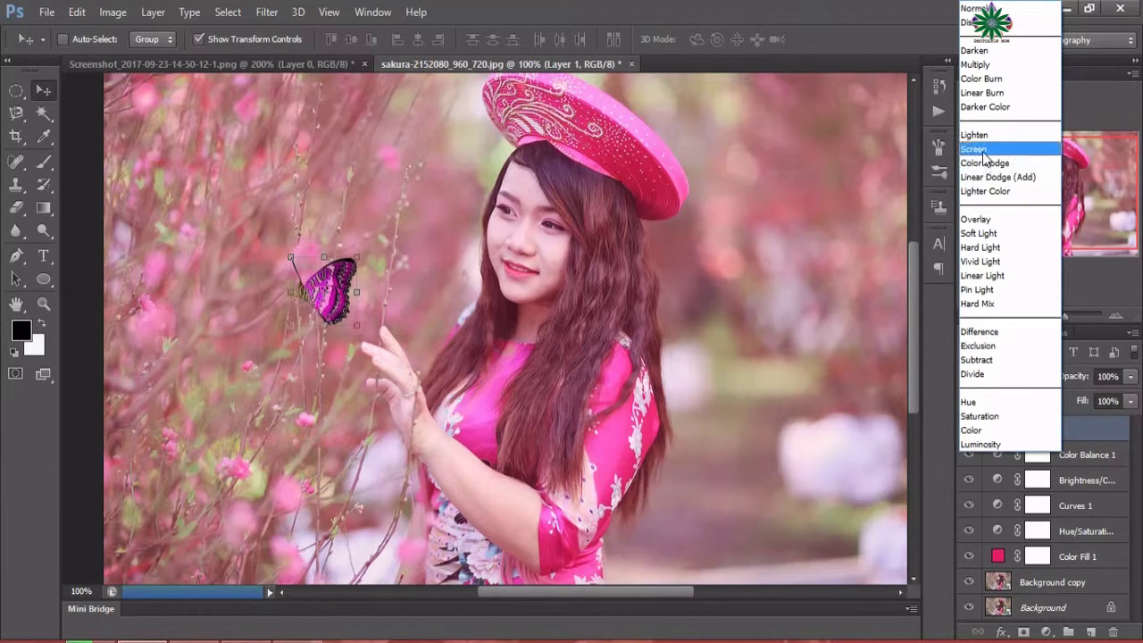
pyautogui.click(983, 152)
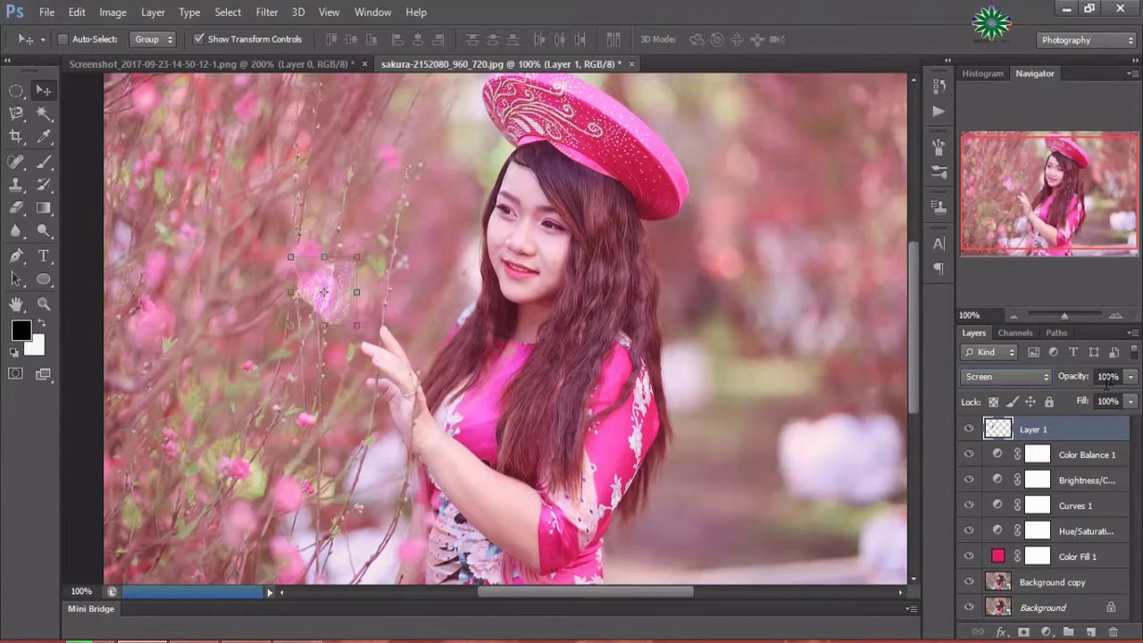
pyautogui.click(1130, 401)
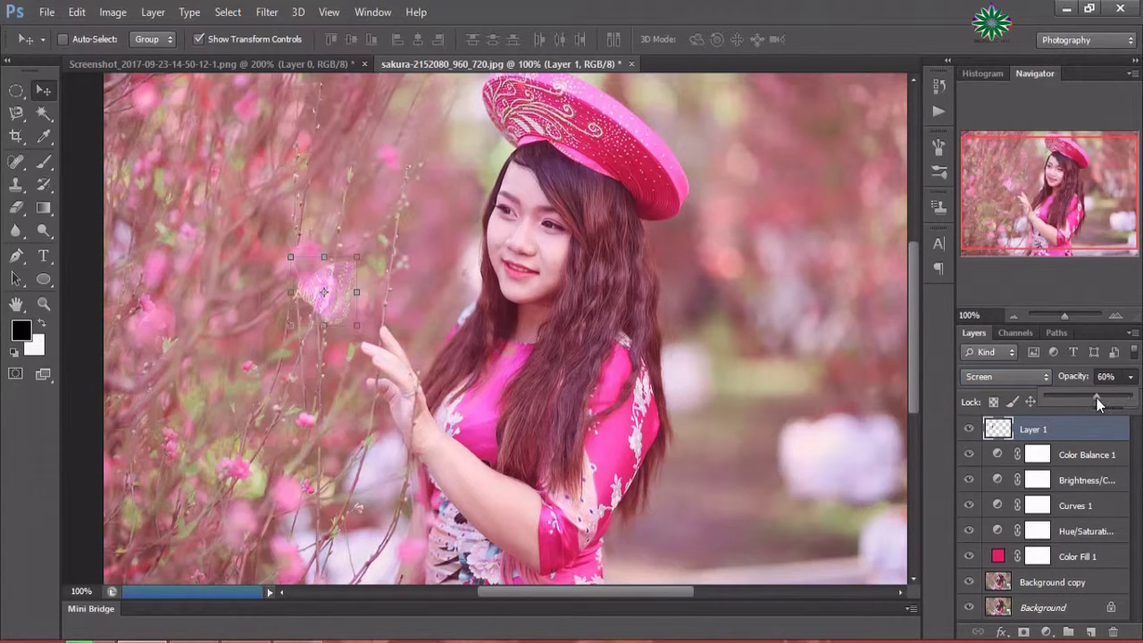
pyautogui.moveTo(1095, 398)
pyautogui.mouseDown()
pyautogui.moveTo(1027, 394)
pyautogui.moveTo(1127, 399)
pyautogui.mouseUp()
pyautogui.click(1032, 378)
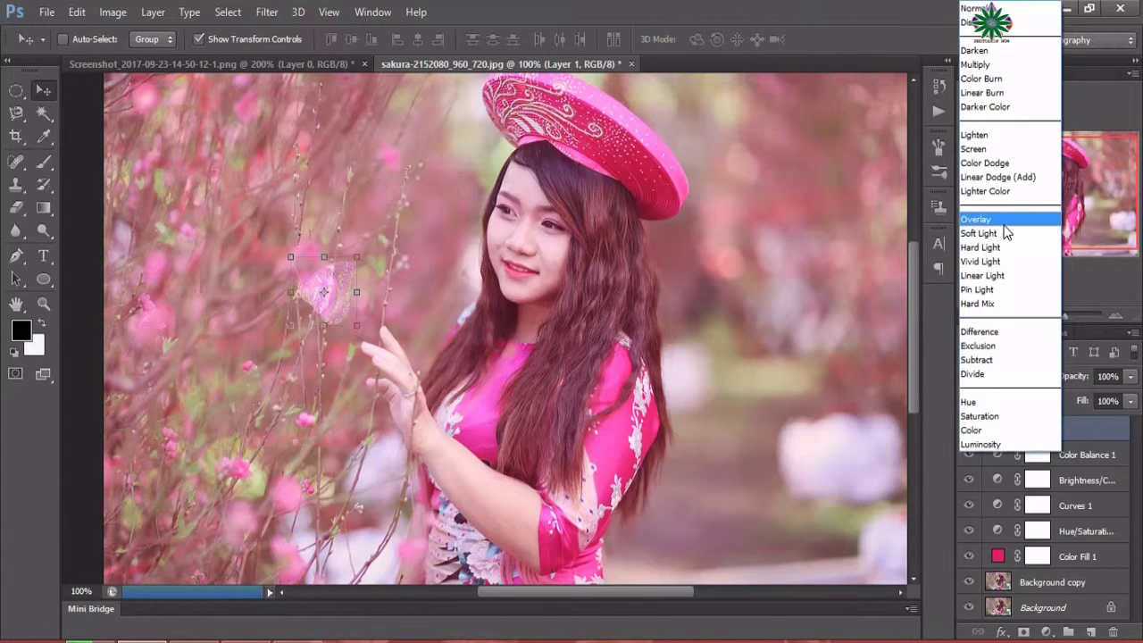
pyautogui.click(1001, 225)
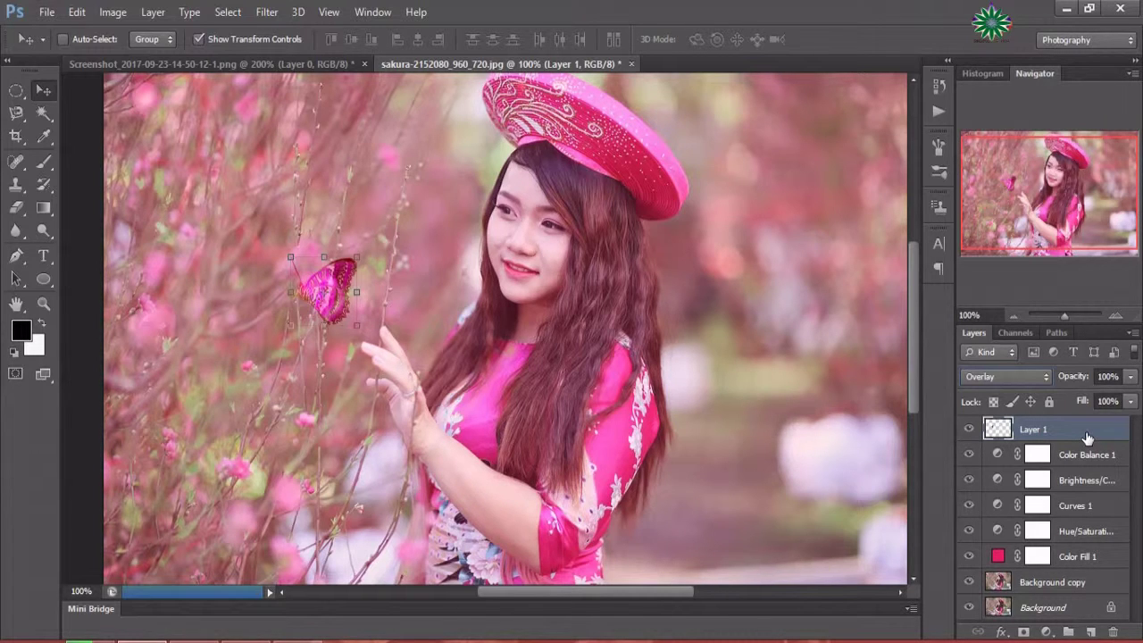
# Compare Soft Light, Color and Overlay, then set Layer 1 to Multiply.
pyautogui.click(1030, 376)
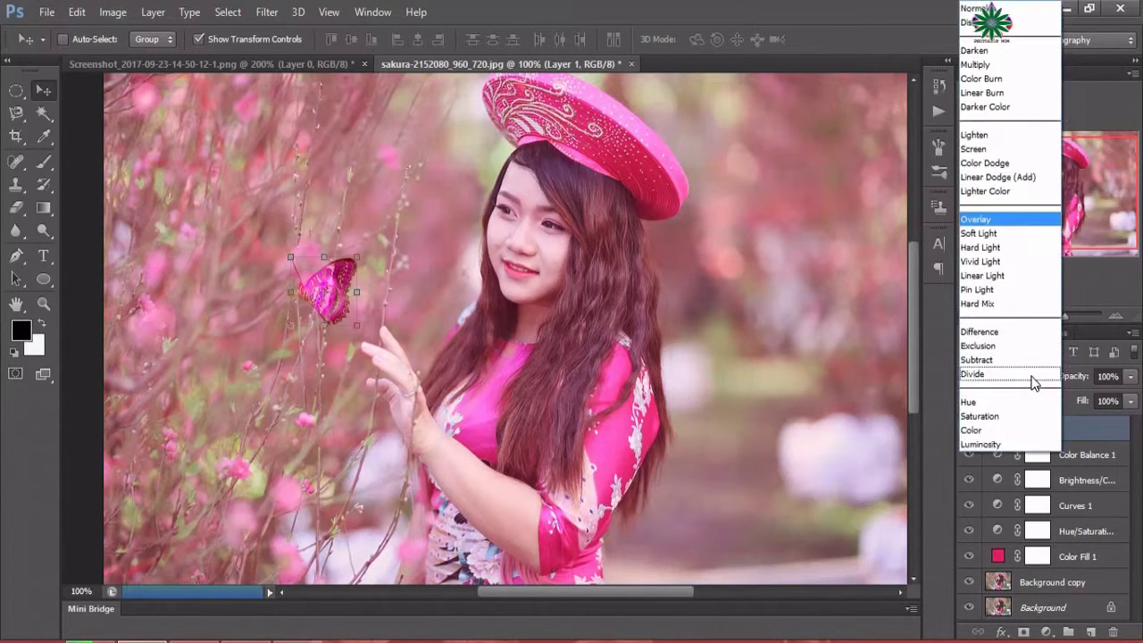
pyautogui.click(1009, 233)
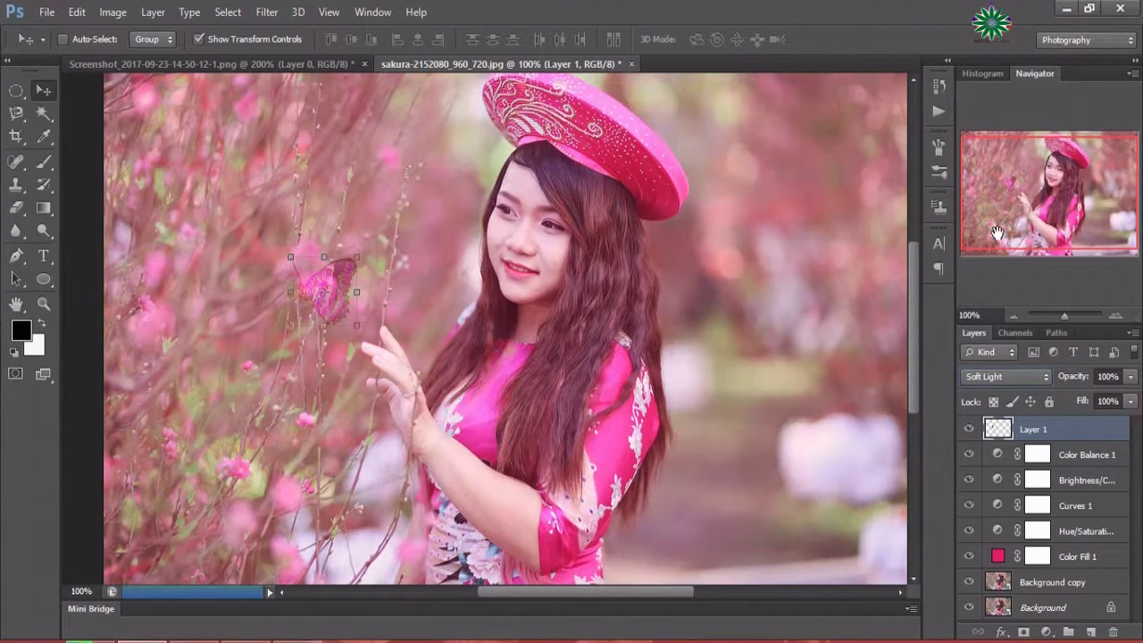
pyautogui.click(1012, 379)
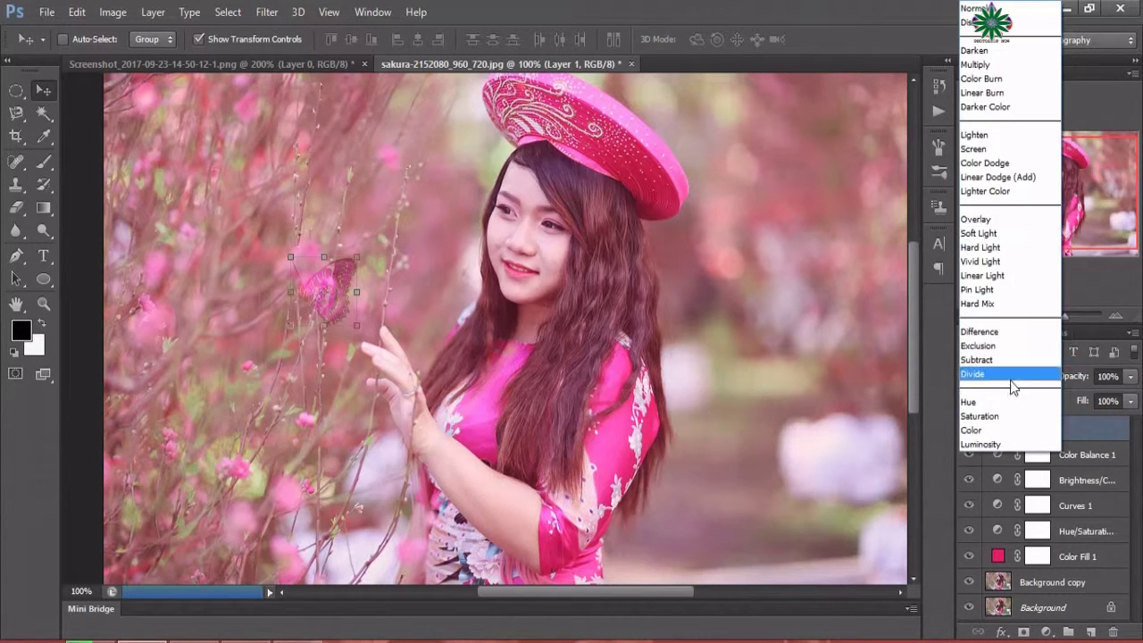
pyautogui.click(987, 429)
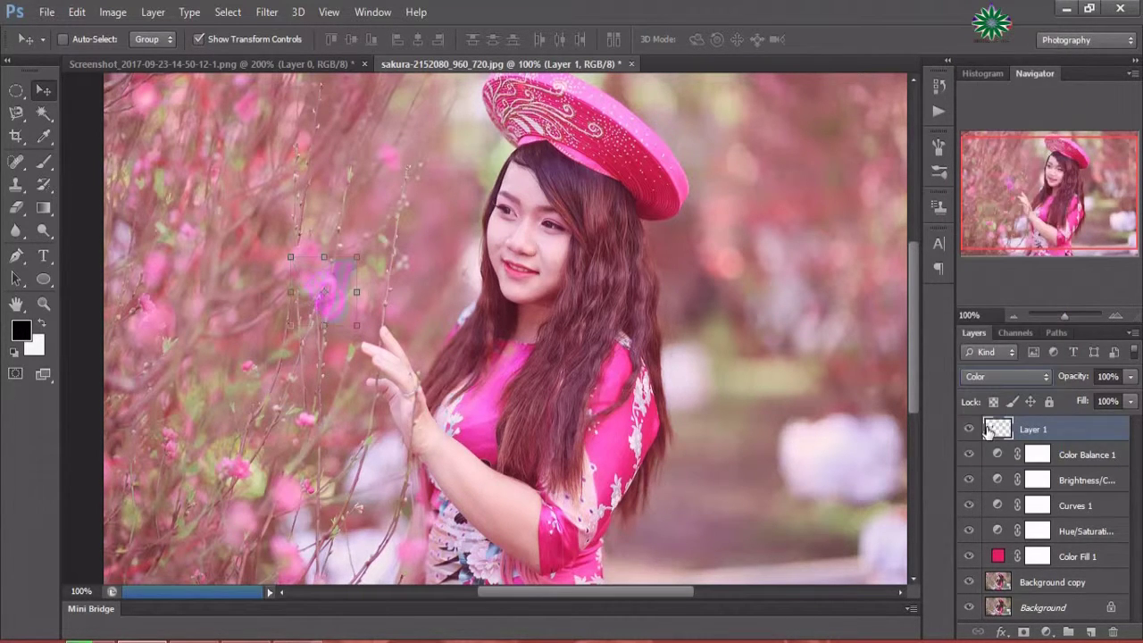
pyautogui.click(1016, 376)
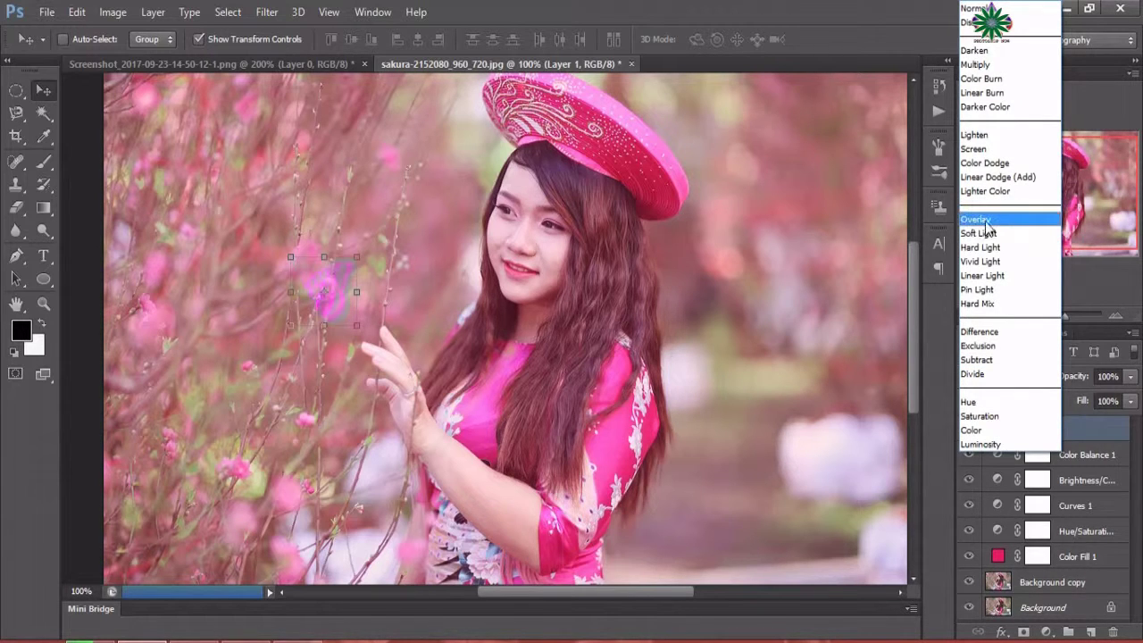
pyautogui.click(986, 220)
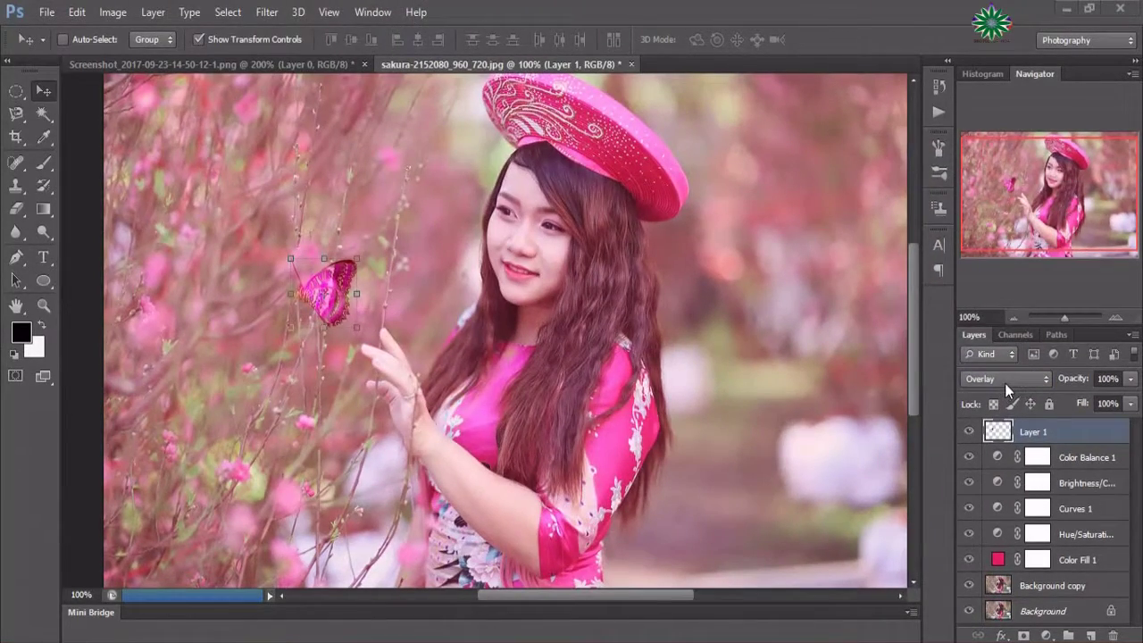
pyautogui.click(1017, 379)
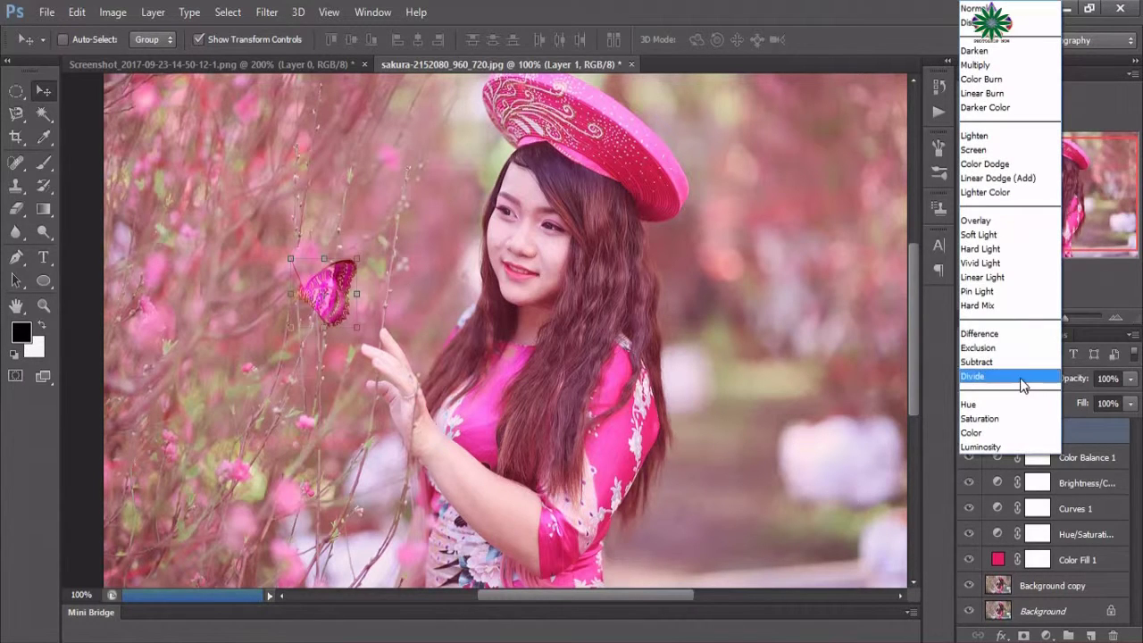
pyautogui.click(1001, 67)
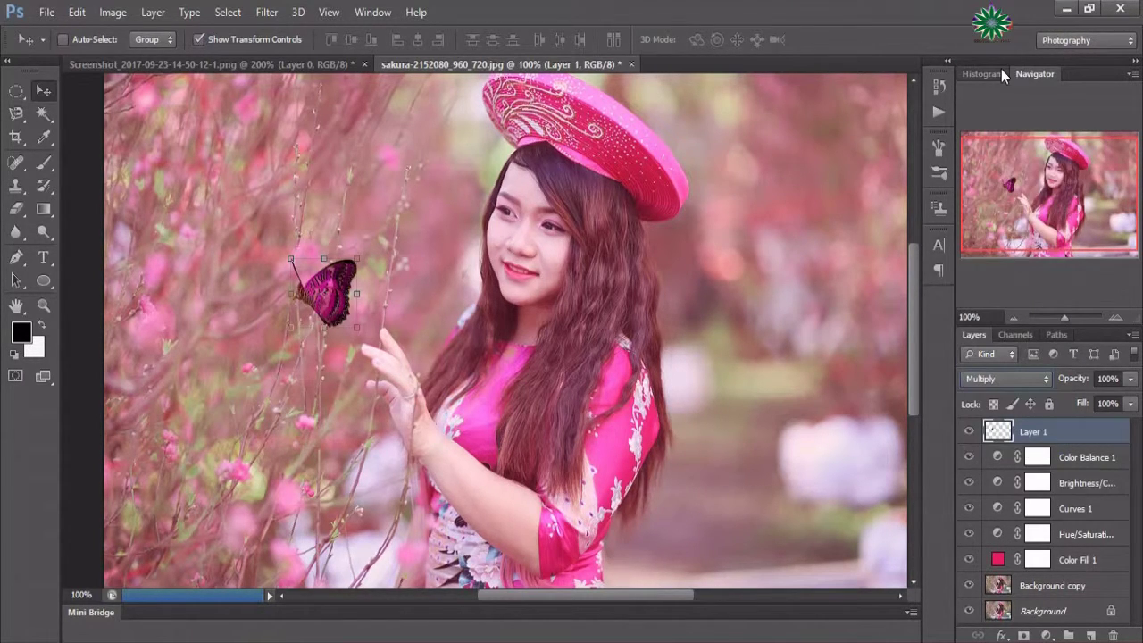